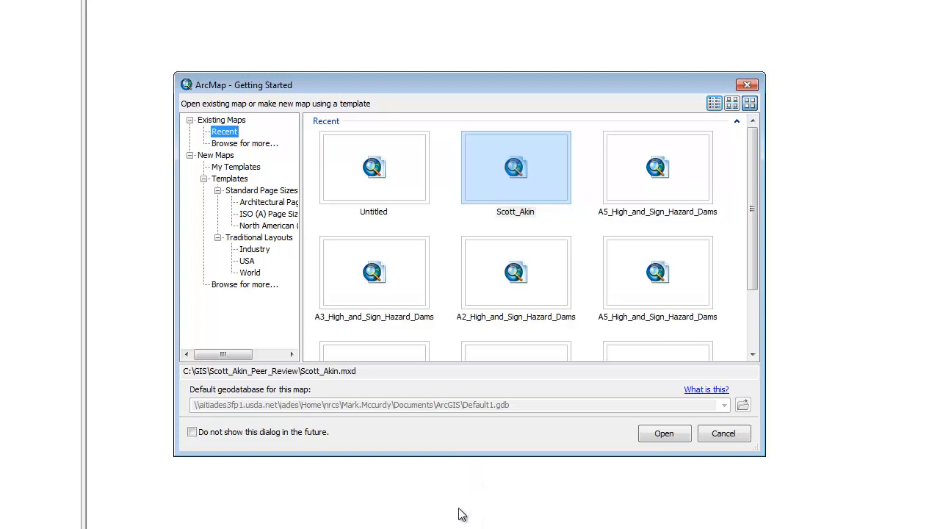
# Dismiss the Getting Started dialog to keep a blank map, and dock the Catalog window along the map's right side
pyautogui.click(747, 85)
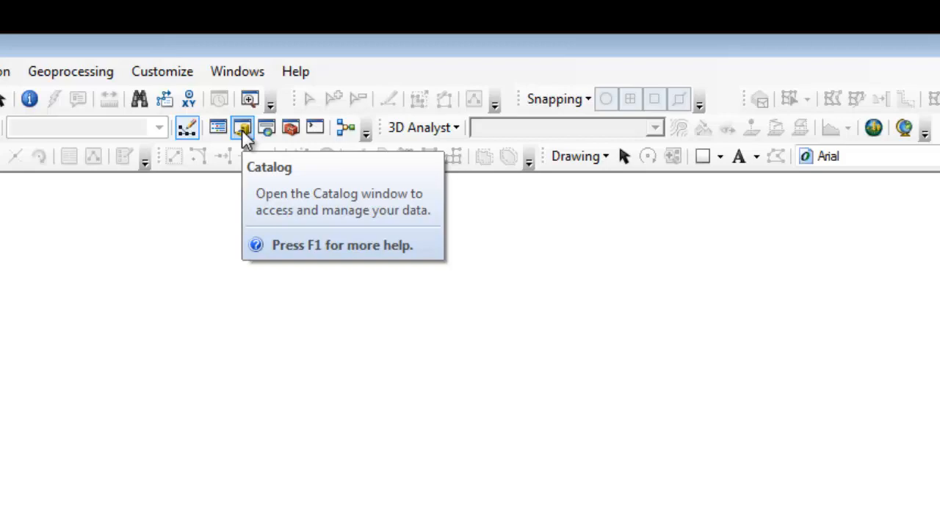
pyautogui.click(245, 135)
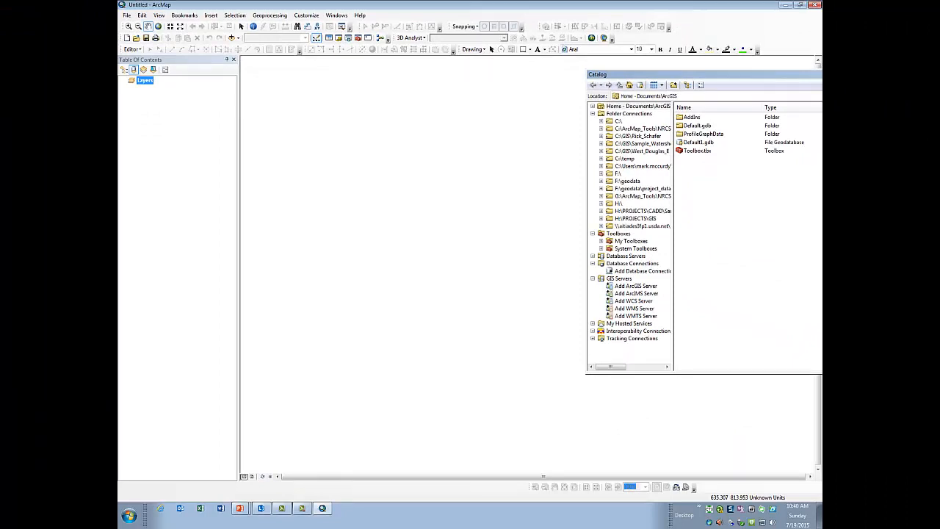
pyautogui.moveTo(735, 74); pyautogui.dragTo(702, 93)
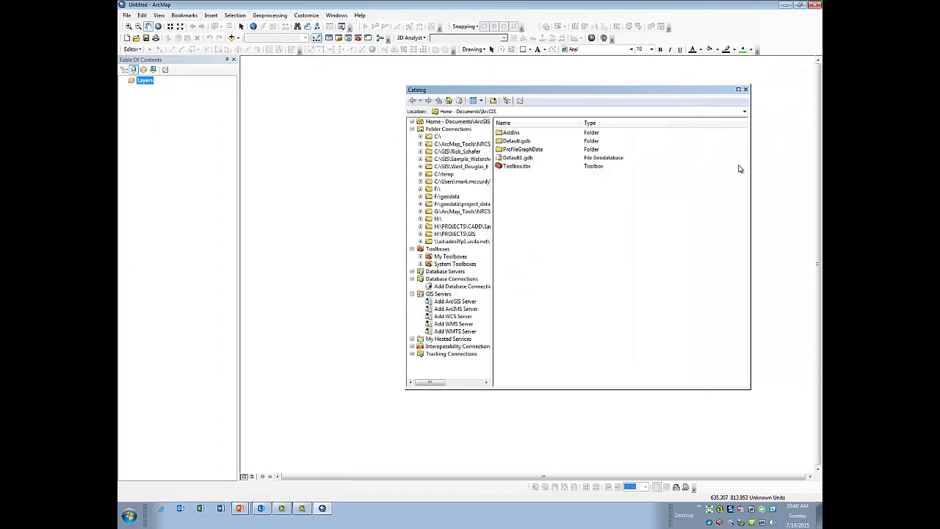
pyautogui.moveTo(638, 90); pyautogui.dragTo(673, 212)
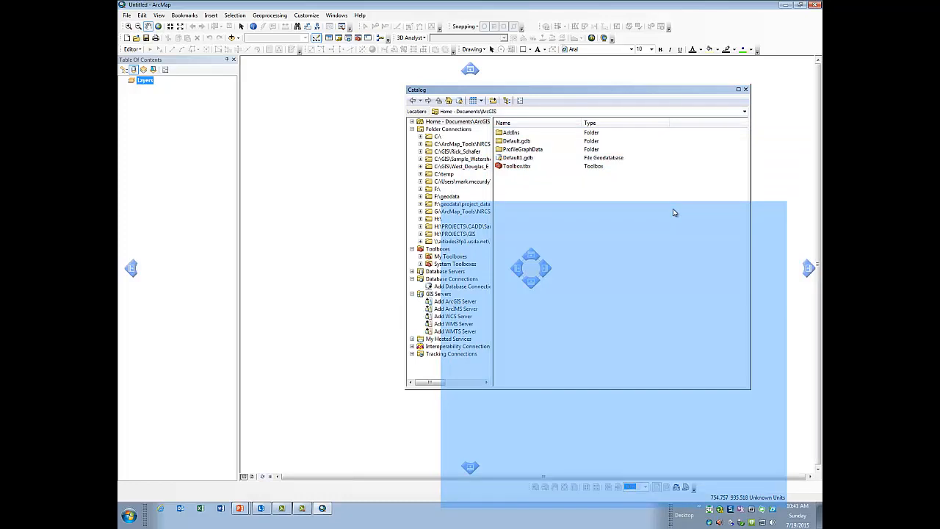
pyautogui.moveTo(673, 212); pyautogui.dragTo(805, 269)
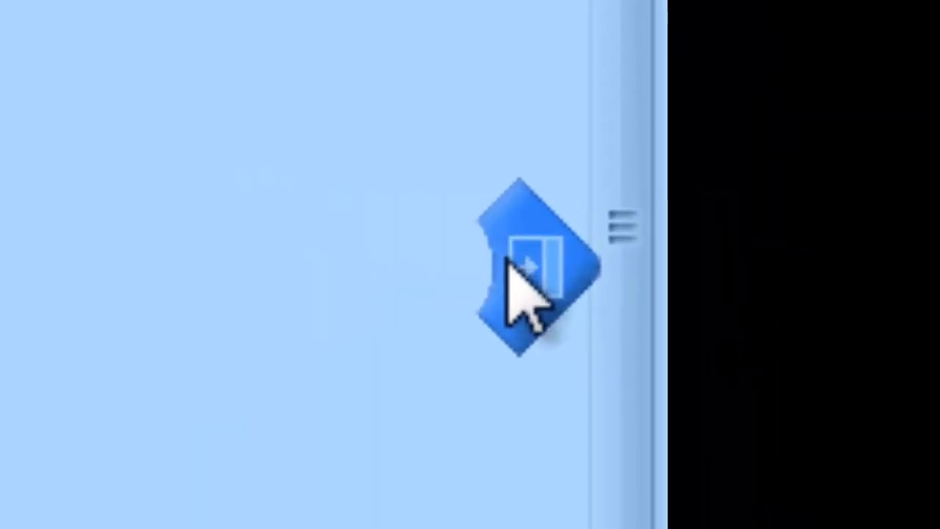
pyautogui.moveTo(507, 259); pyautogui.dragTo(507, 259)
pyautogui.moveTo(507, 259); pyautogui.dragTo(507, 259)
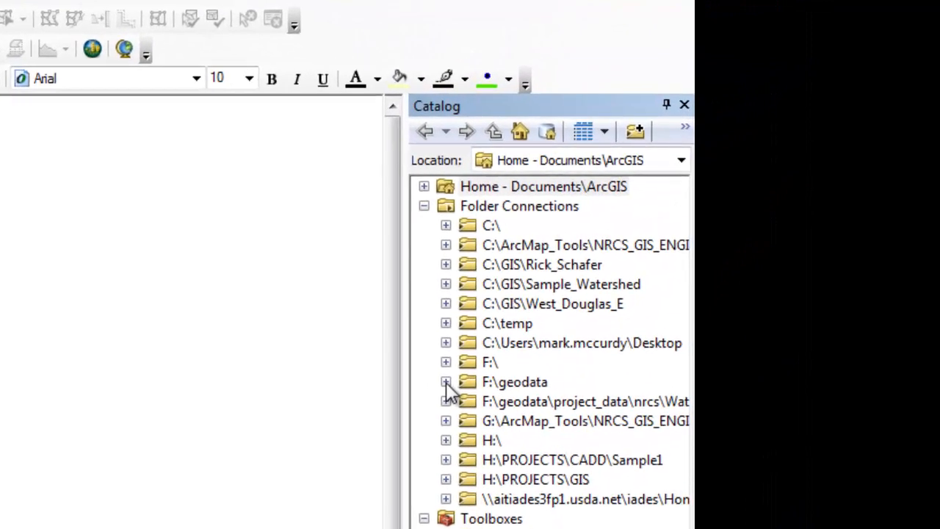
# Add the ortho_1-1_1n_s_ia001_2014_1.sid image from F:\geodata\ortho_imagery to the map as a layer
pyautogui.click(446, 382)
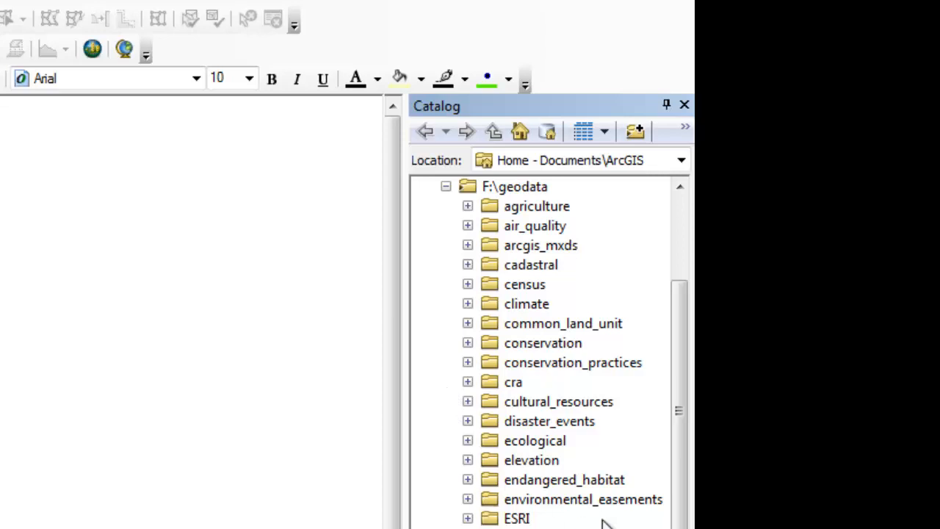
pyautogui.scroll(-7, 682, 468)
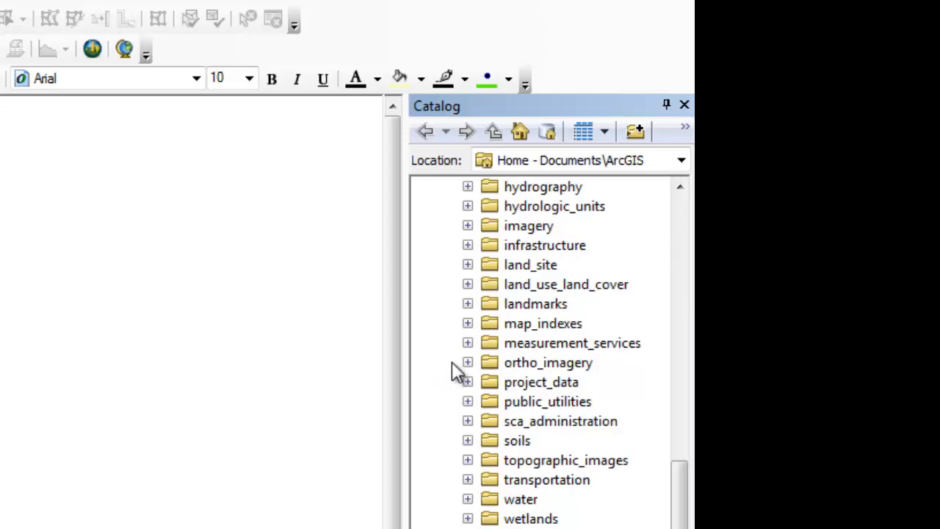
pyautogui.click(468, 362)
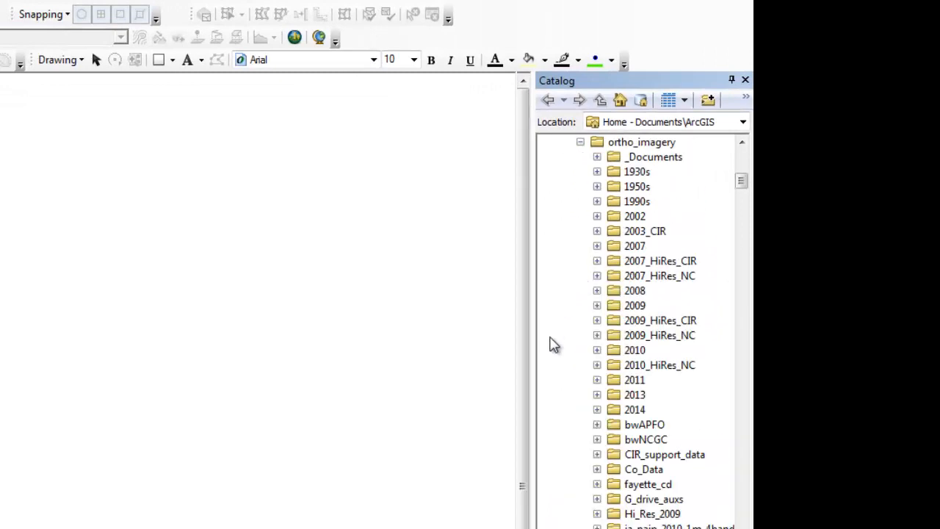
pyautogui.scroll(-1, 568, 388)
pyautogui.scroll(-14, 568, 388)
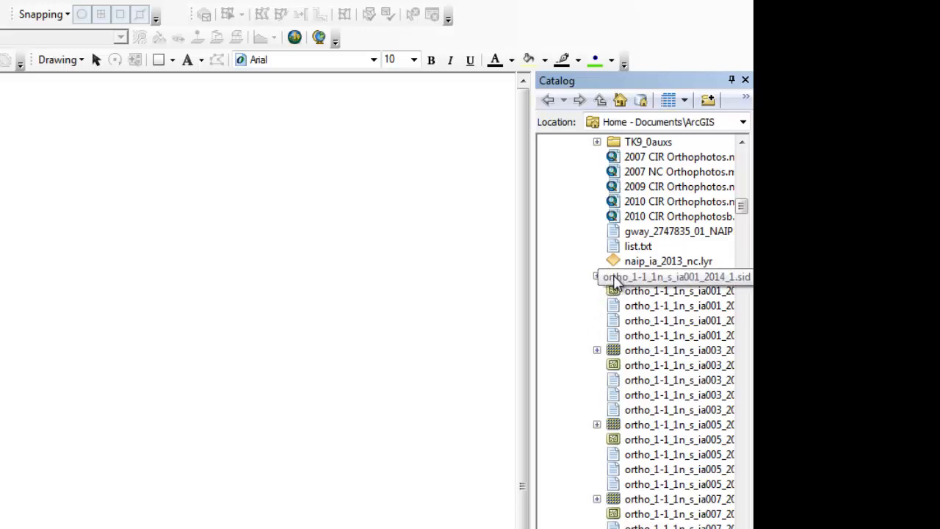
pyautogui.moveTo(614, 280); pyautogui.dragTo(195, 305)
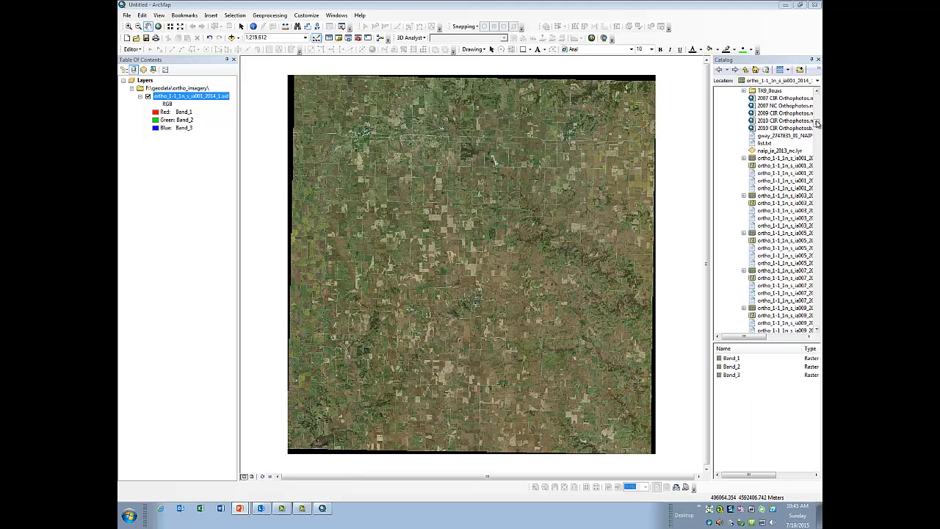
# Add the plss_a_ia001.shp section shapefile from the F:\geodata\cadastral folder to the map
pyautogui.scroll(10, 807, 114)
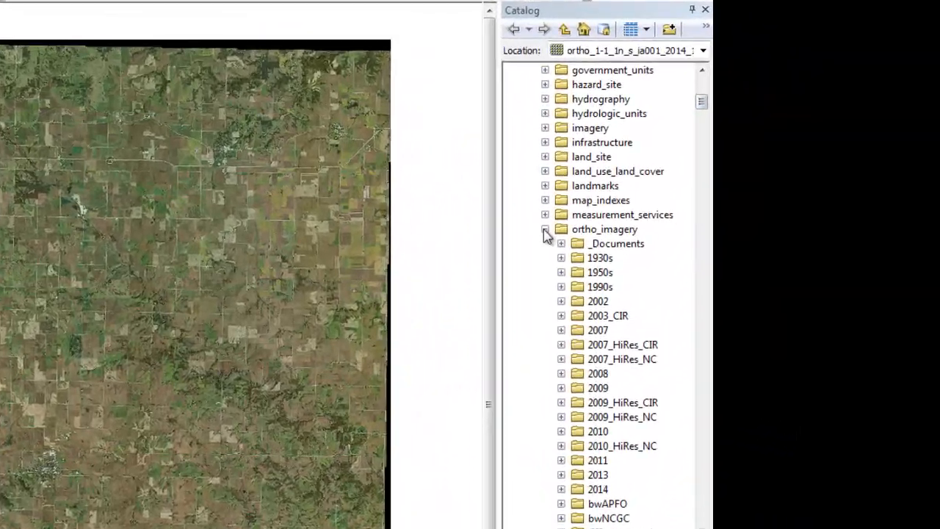
pyautogui.click(735, 173)
pyautogui.scroll(7, 529, 242)
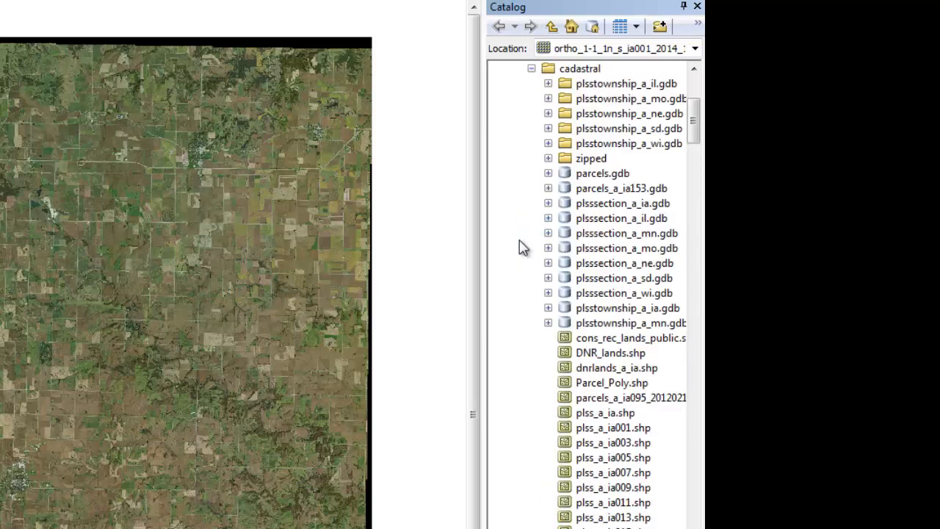
pyautogui.click(565, 433)
pyautogui.moveTo(566, 433); pyautogui.dragTo(276, 406)
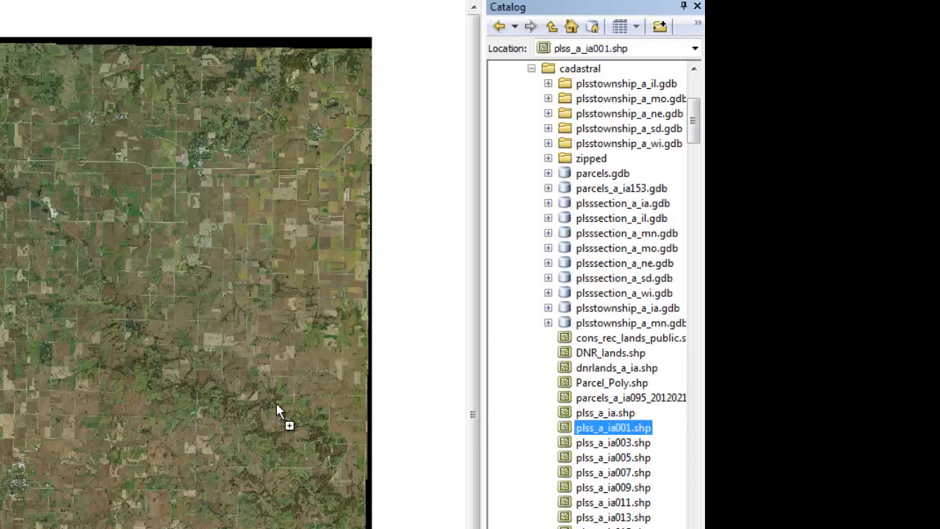
pyautogui.moveTo(199, 401); pyautogui.dragTo(199, 401)
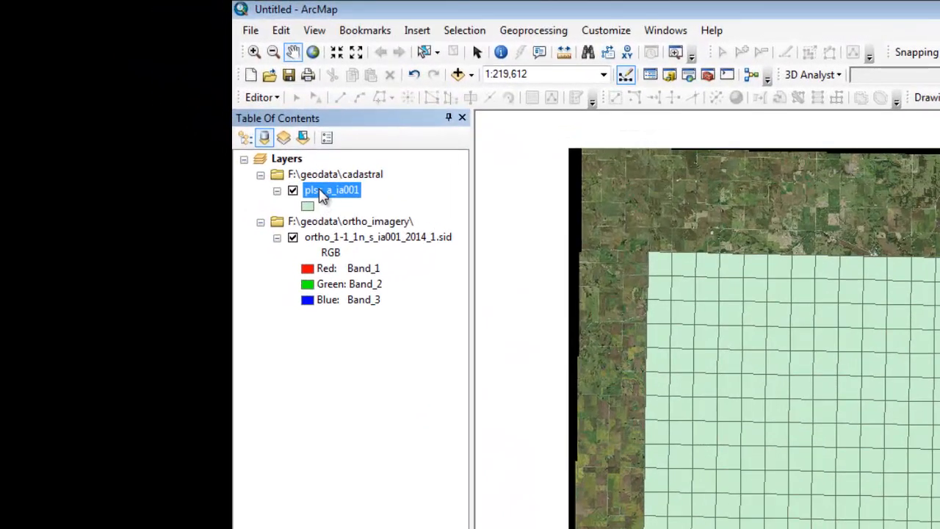
# Open the attribute table of the plss_a_ia001 layer and start a Select By Attributes query on it
pyautogui.rightClick(188, 113)
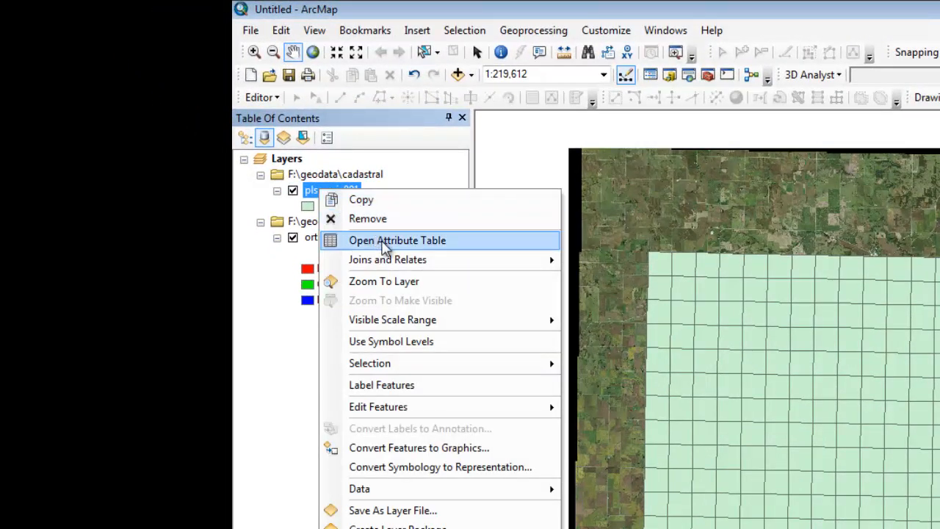
pyautogui.click(382, 242)
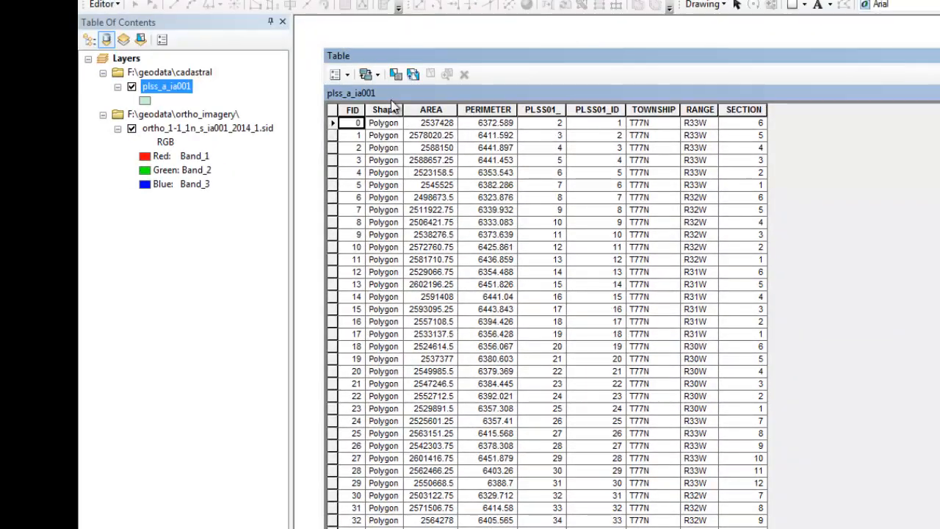
pyautogui.click(348, 75)
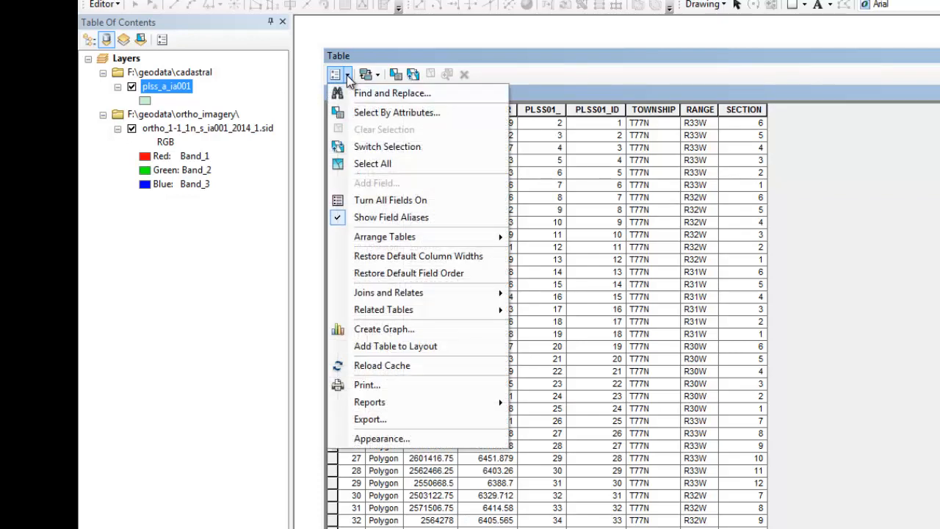
pyautogui.click(375, 114)
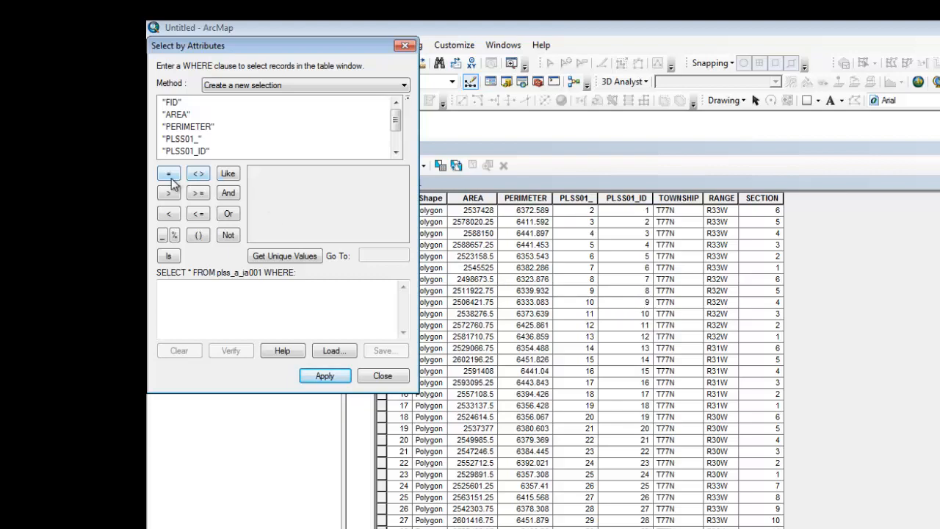
# Begin the selection expression with the condition "TOWNSHIP" = 'T76N', taking the value from the field's unique values
pyautogui.scroll(-1, 595, 222)
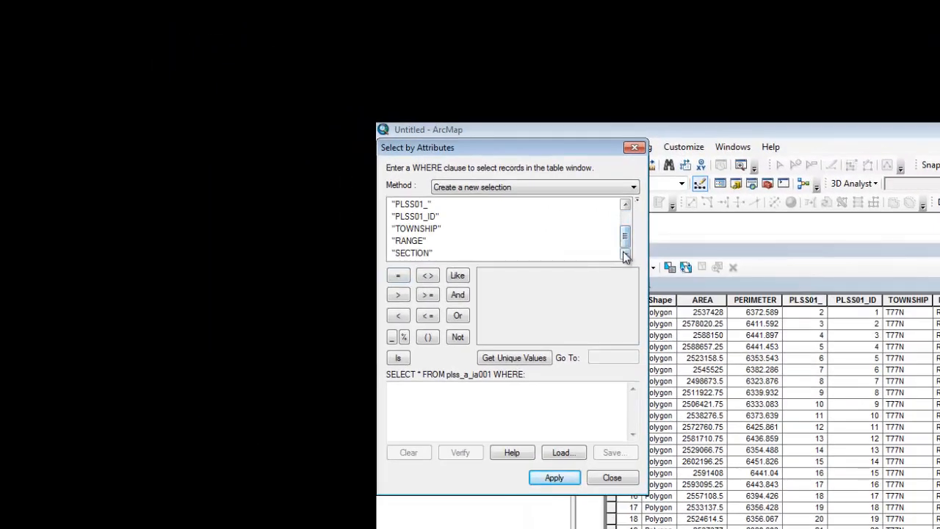
pyautogui.doubleClick(409, 230)
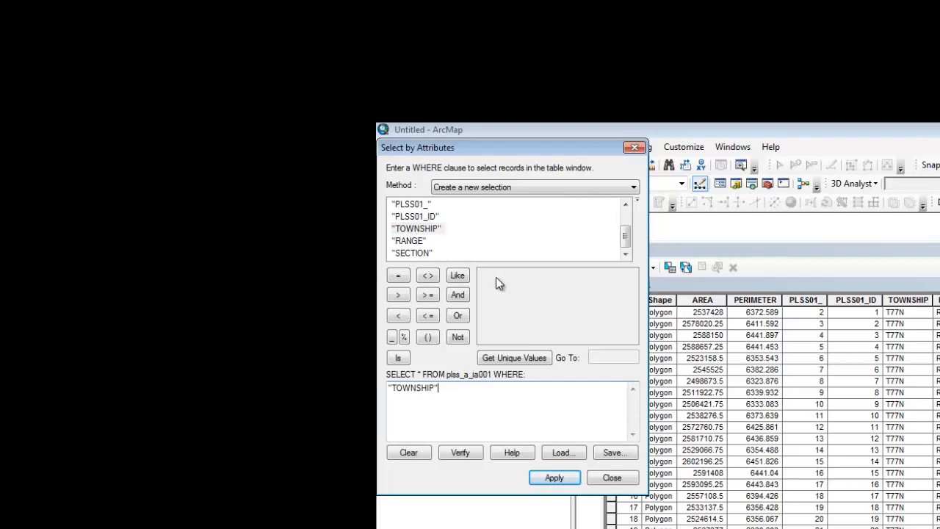
pyautogui.click(397, 276)
pyautogui.click(526, 362)
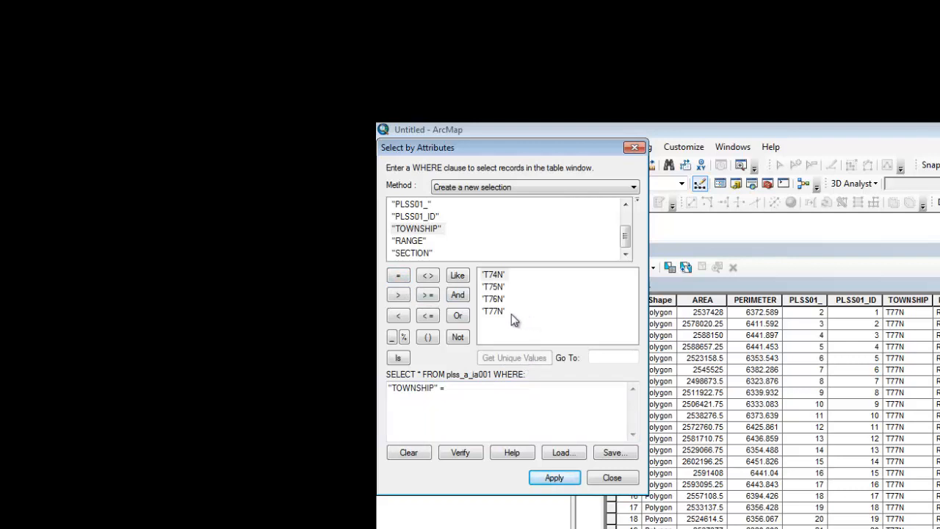
pyautogui.doubleClick(496, 302)
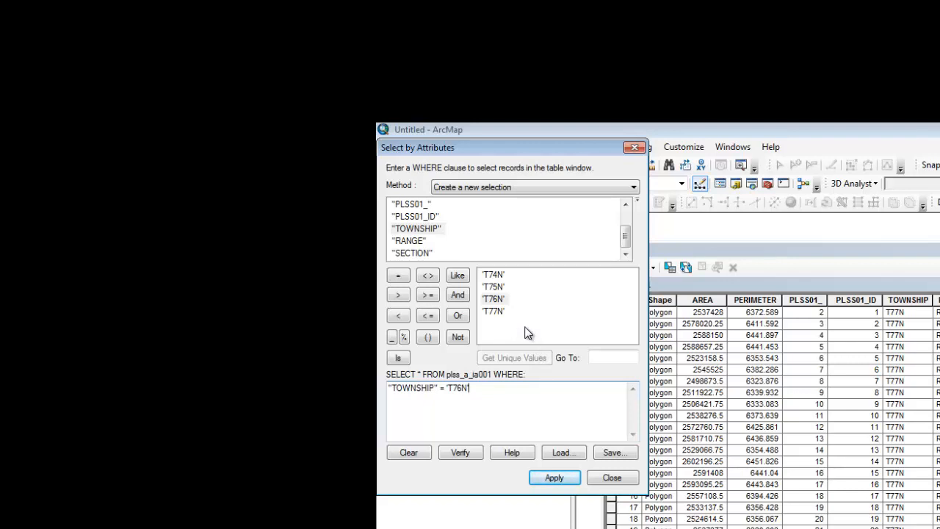
# Extend the selection expression with AND "RANGE" = 'R31W', taking the value from the field's unique values
pyautogui.click(457, 296)
pyautogui.doubleClick(409, 243)
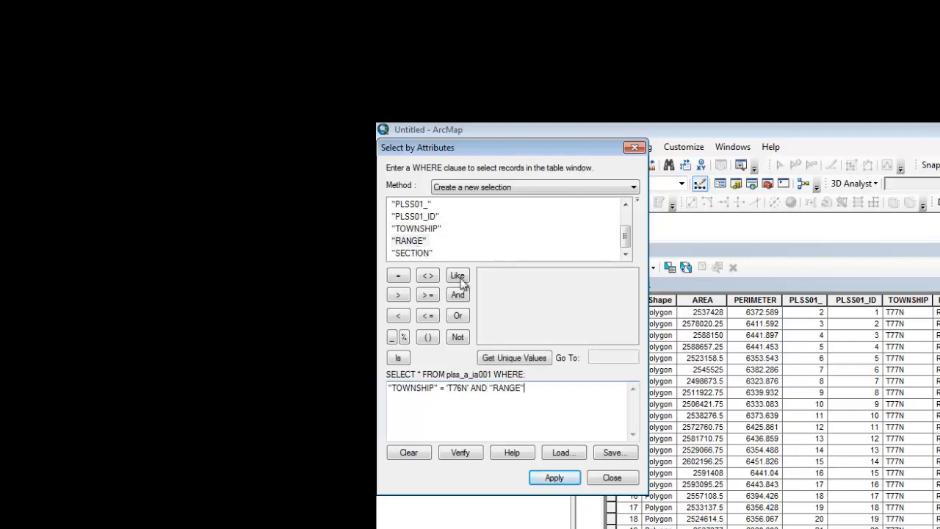
pyautogui.click(398, 276)
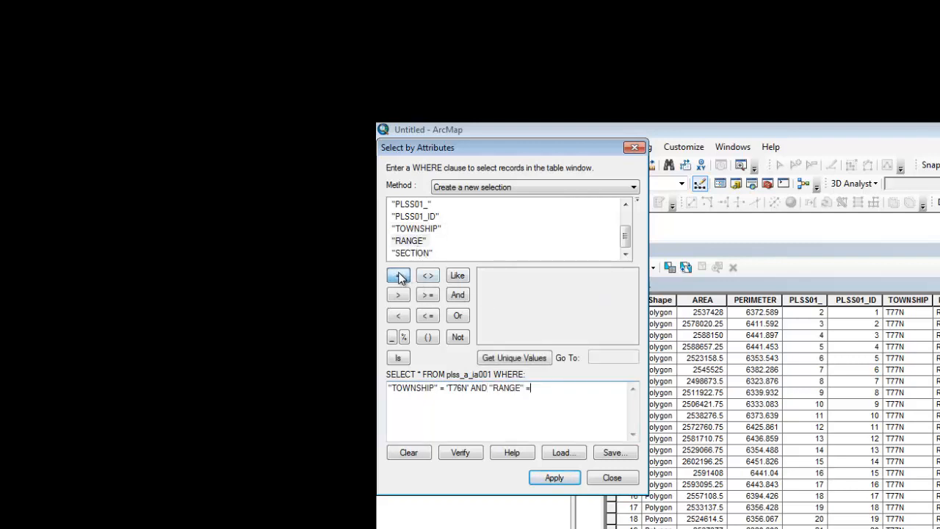
pyautogui.click(524, 358)
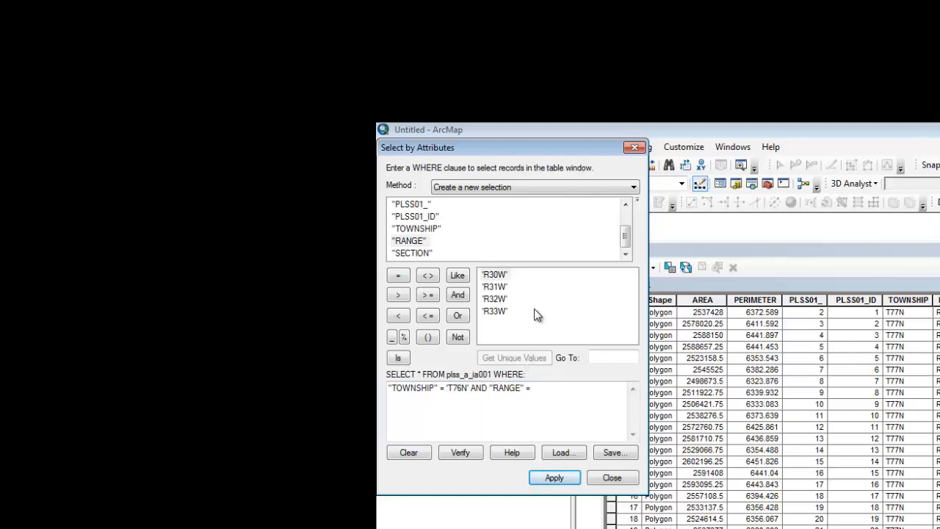
pyautogui.doubleClick(498, 287)
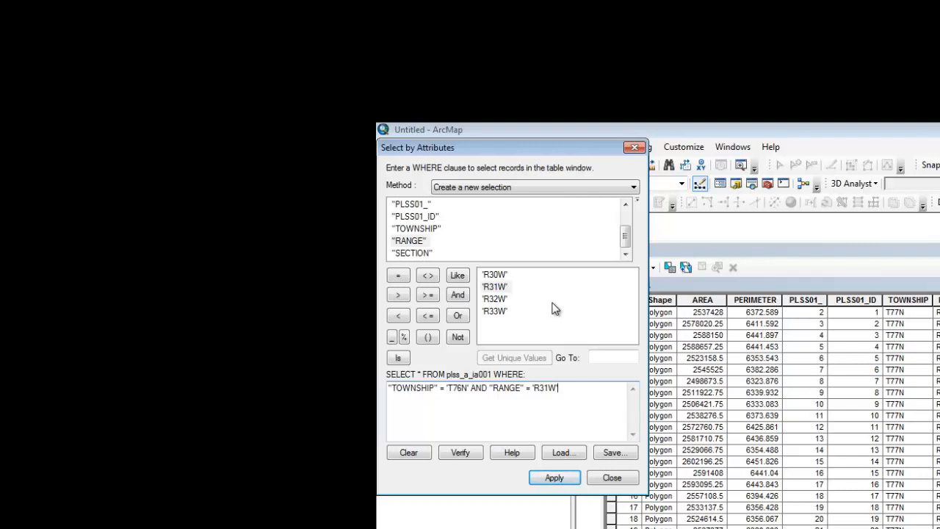
pyautogui.click(405, 252)
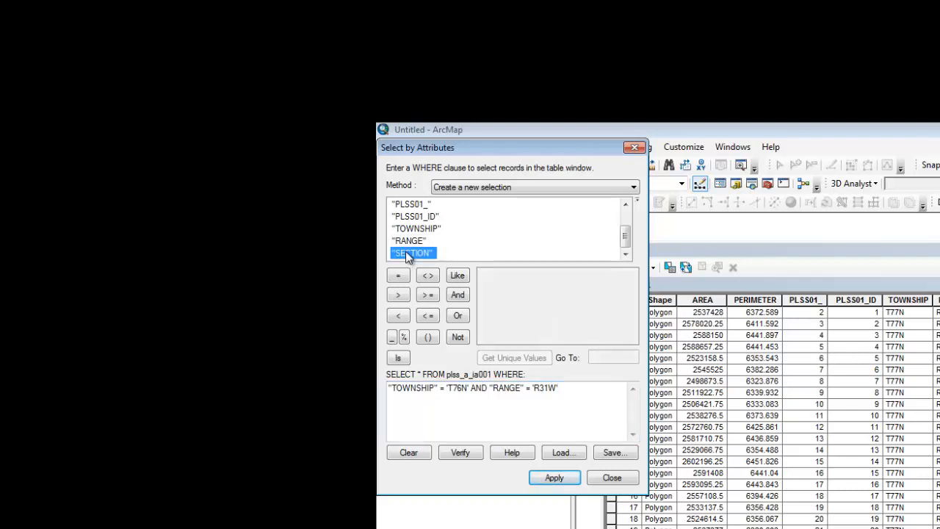
pyautogui.doubleClick(406, 252)
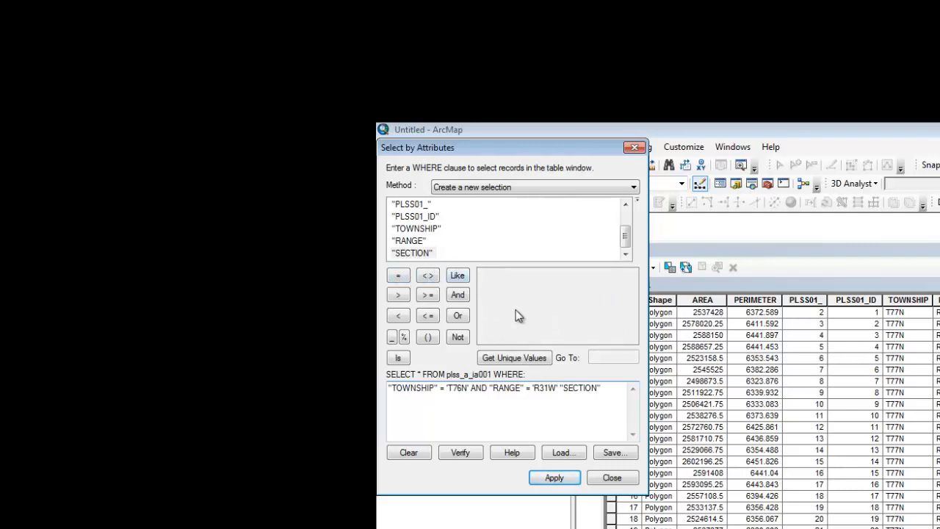
pyautogui.press('BackSpace')
pyautogui.press('BackSpace')
pyautogui.press('BackSpace')
pyautogui.press('BackSpace')
pyautogui.press('BackSpace')
pyautogui.press('BackSpace')
pyautogui.press('BackSpace')
pyautogui.press('BackSpace')
pyautogui.press('BackSpace')
# Complete the selection expression with AND "SECTION" = 32, taking the value from the field's unique values
pyautogui.click(458, 294)
pyautogui.doubleClick(412, 251)
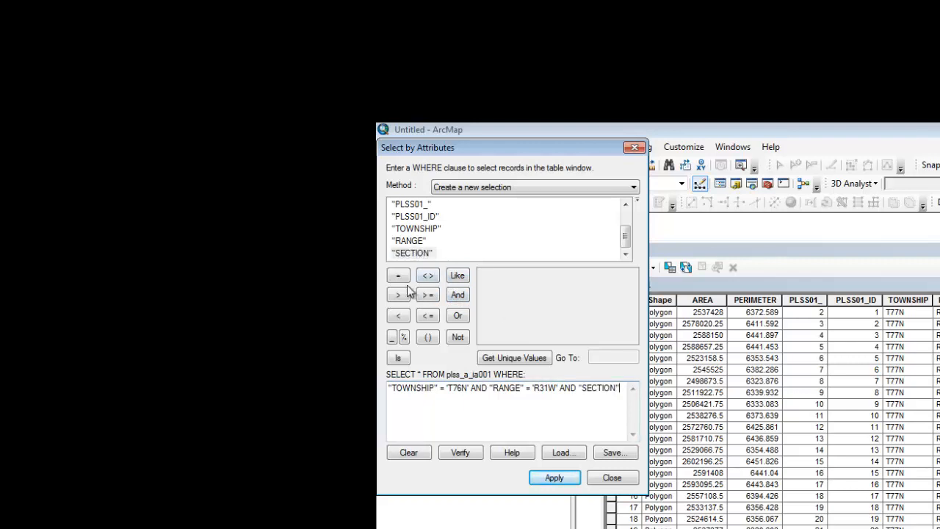
pyautogui.click(397, 275)
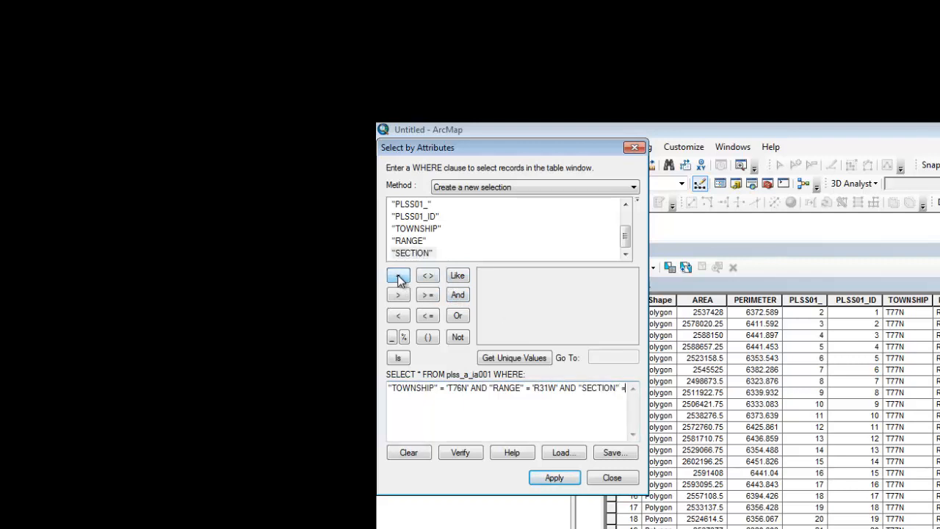
pyautogui.click(505, 356)
pyautogui.moveTo(629, 283); pyautogui.dragTo(632, 329)
pyautogui.doubleClick(486, 323)
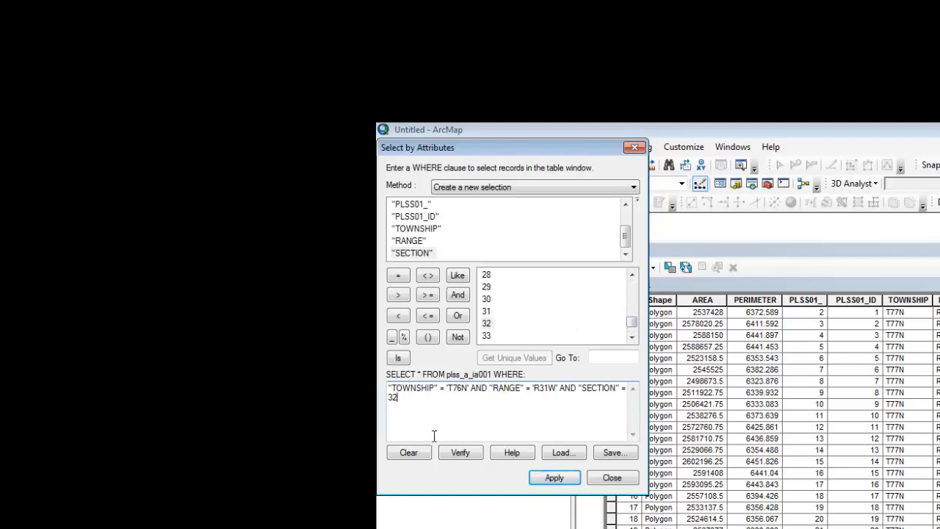
# Verify the township, range and section expression and apply it to select the matching record in plss_a_ia001
pyautogui.click(460, 453)
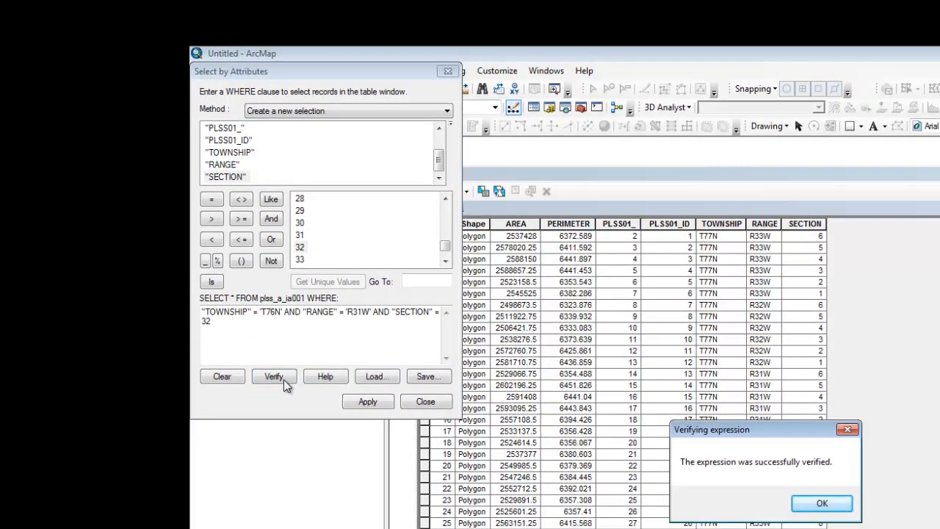
pyautogui.click(822, 504)
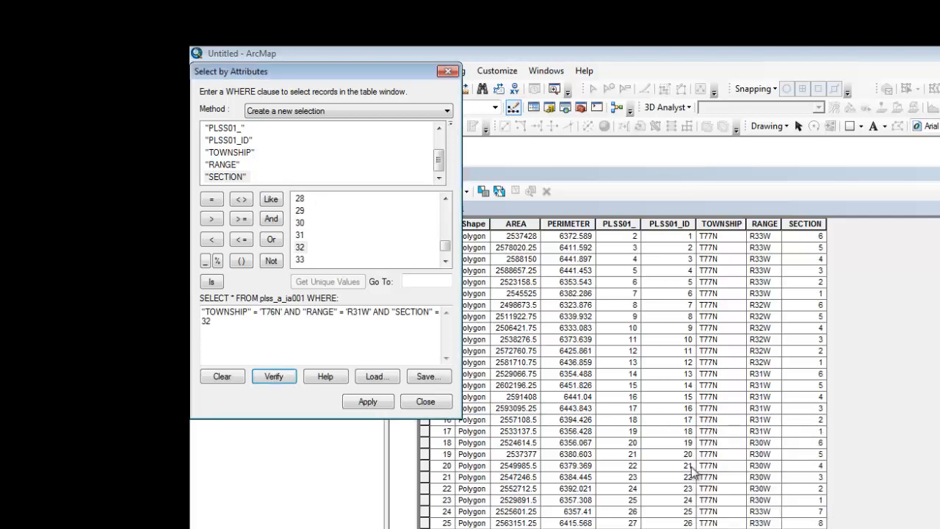
pyautogui.click(370, 403)
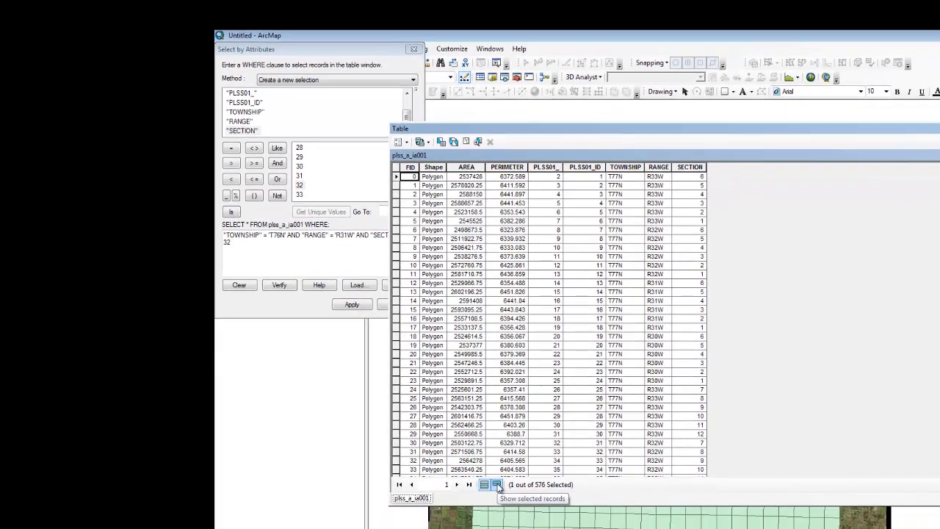
# Show only the selected record in the plss_a_ia001 table, zoom the map to the selected section, and close the table
pyautogui.click(497, 484)
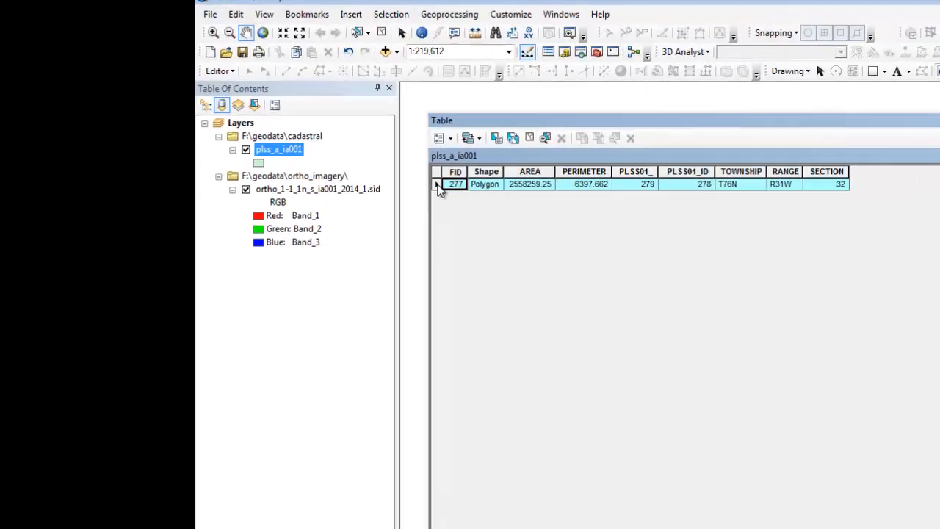
pyautogui.rightClick(396, 179)
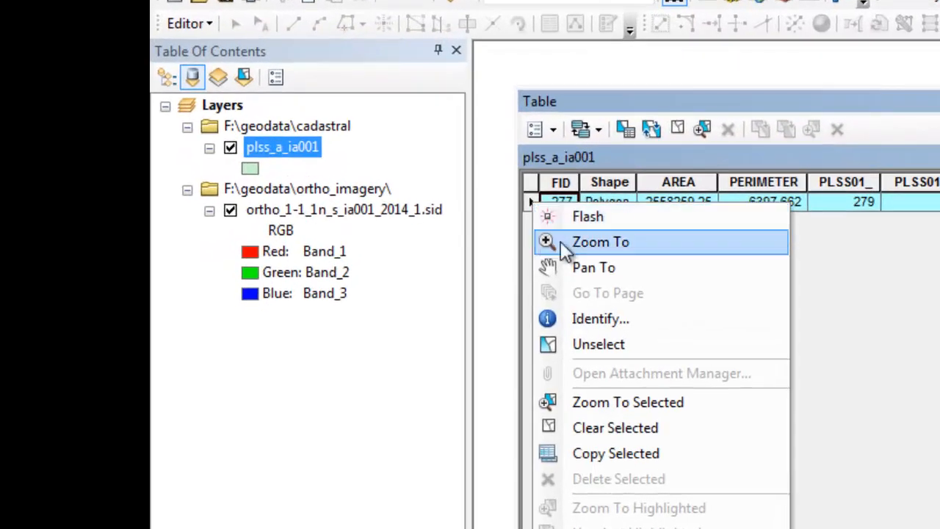
pyautogui.click(607, 403)
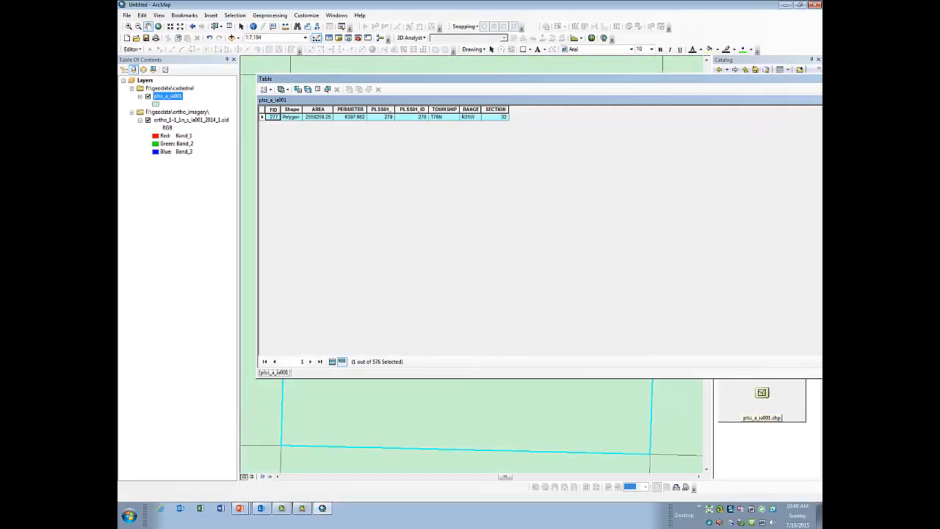
pyautogui.click(820, 79)
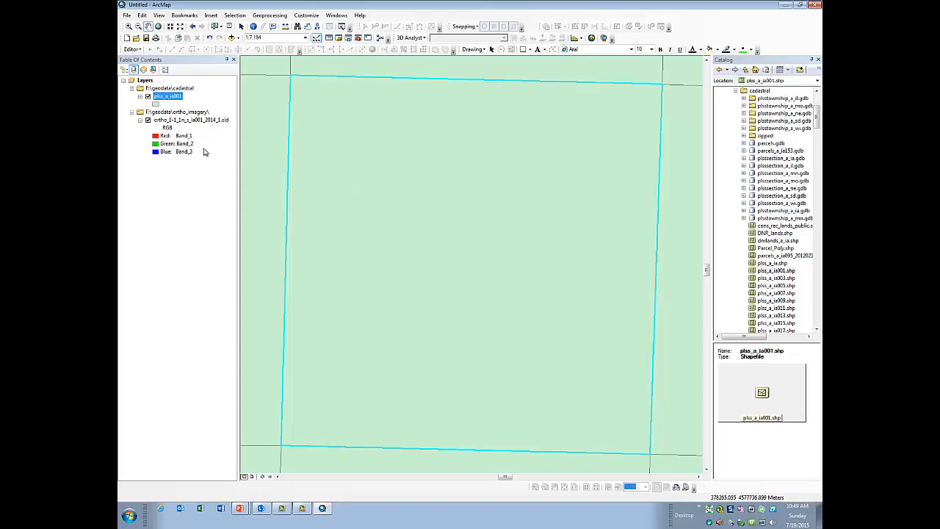
# Set the fill of the plss_a_ia001 layer's symbol to No Color
pyautogui.click(156, 104)
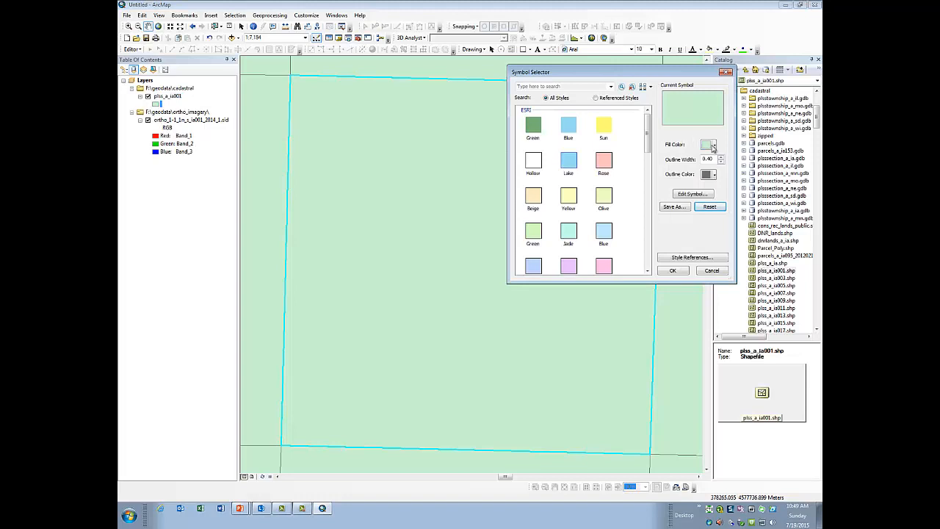
pyautogui.click(713, 146)
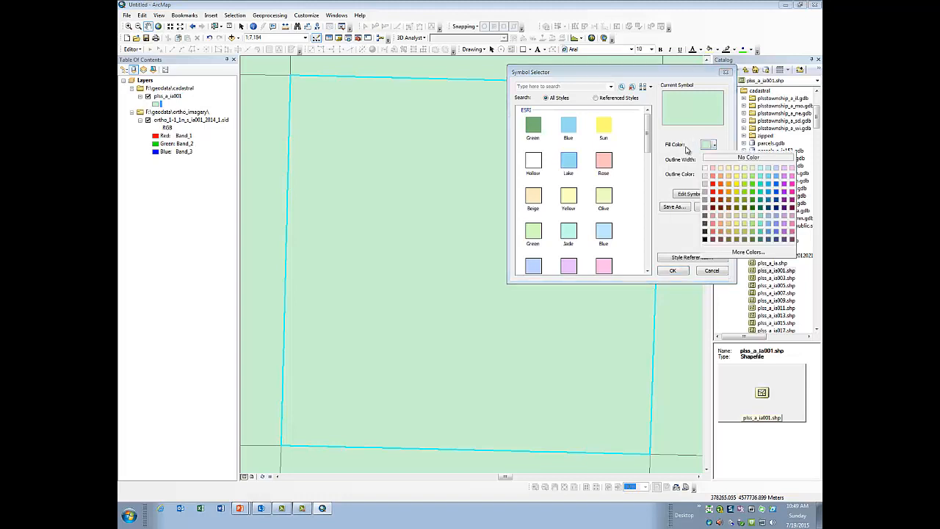
pyautogui.click(746, 158)
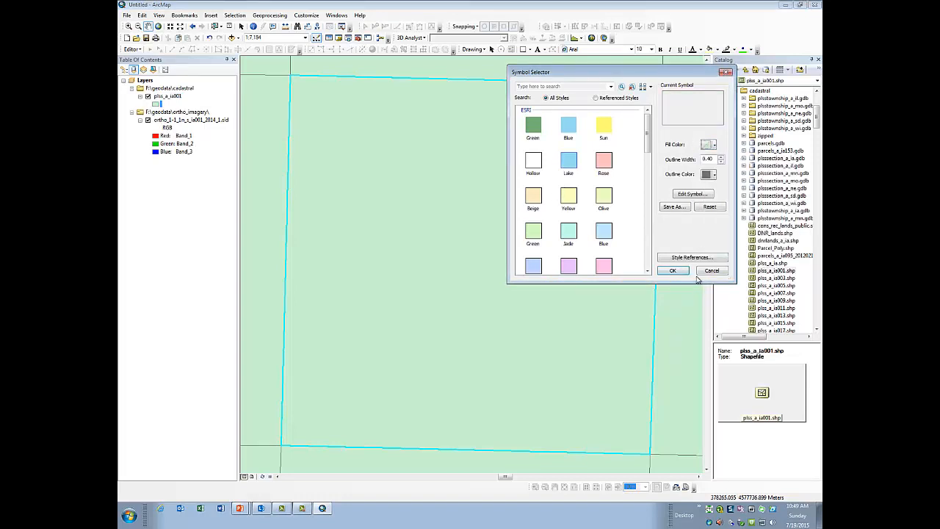
pyautogui.click(672, 271)
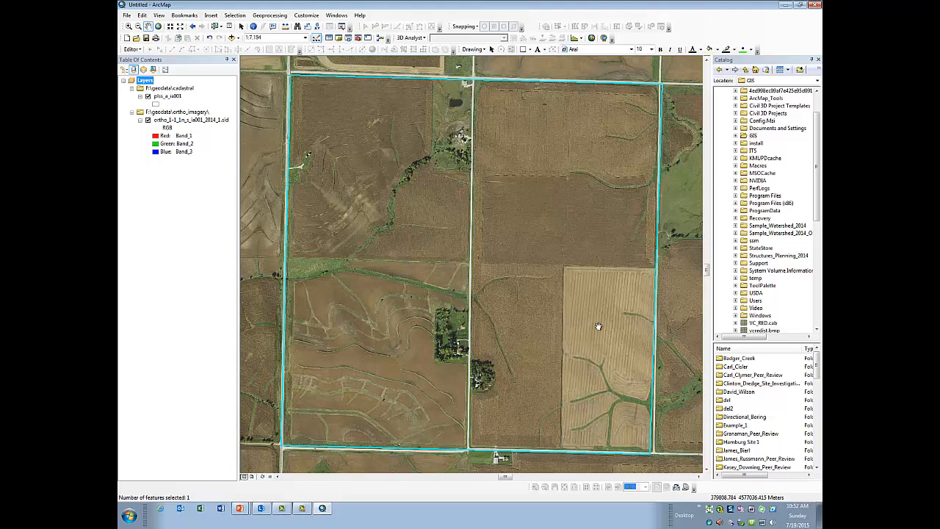
# Add Structure_Site.shp from the Sample_Watershed folder in C:\GIS to the map
pyautogui.click(735, 137)
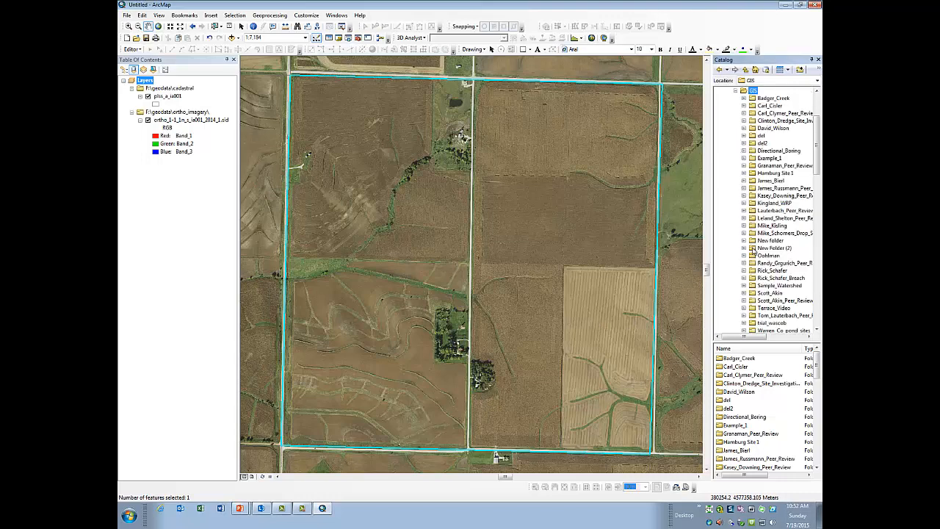
pyautogui.click(744, 285)
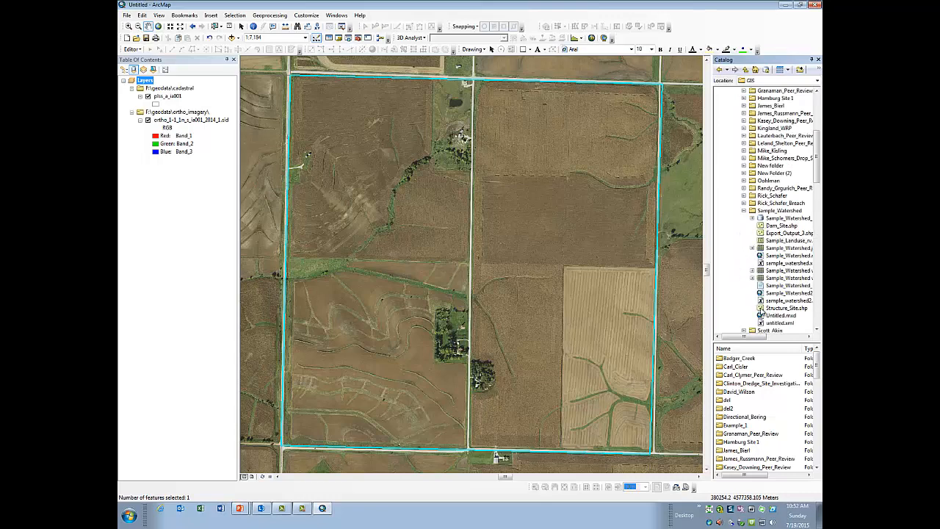
pyautogui.click(764, 308)
pyautogui.moveTo(622, 267); pyautogui.dragTo(621, 267)
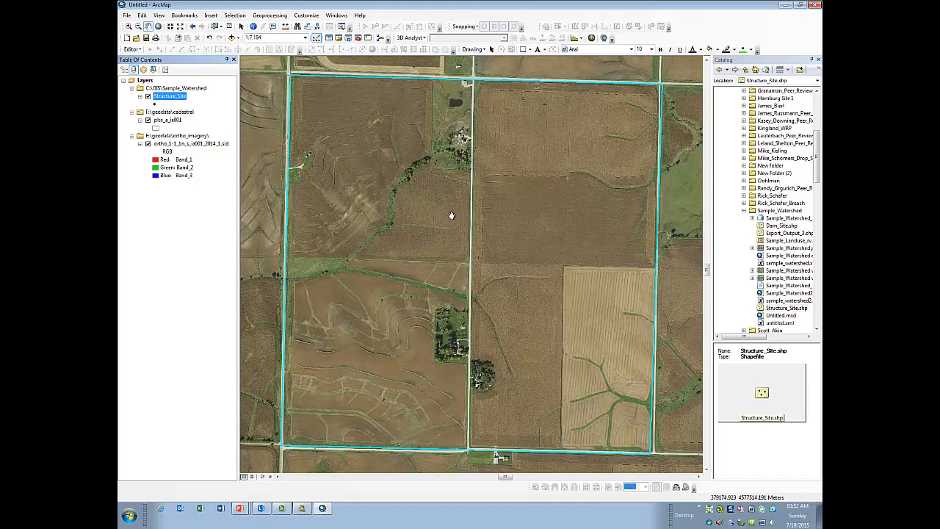
# Symbolize the Structure_Site layer with the green Triangle 2 marker
pyautogui.click(155, 105)
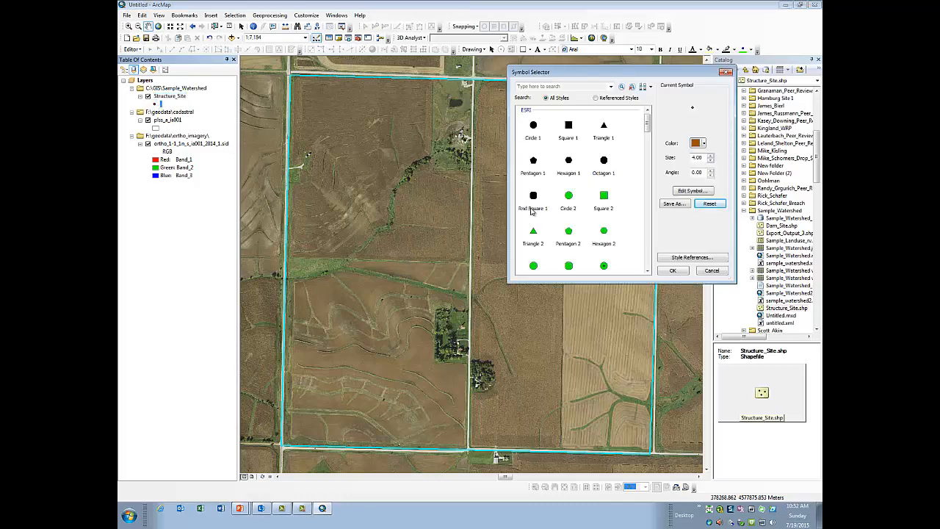
pyautogui.click(534, 234)
pyautogui.click(674, 270)
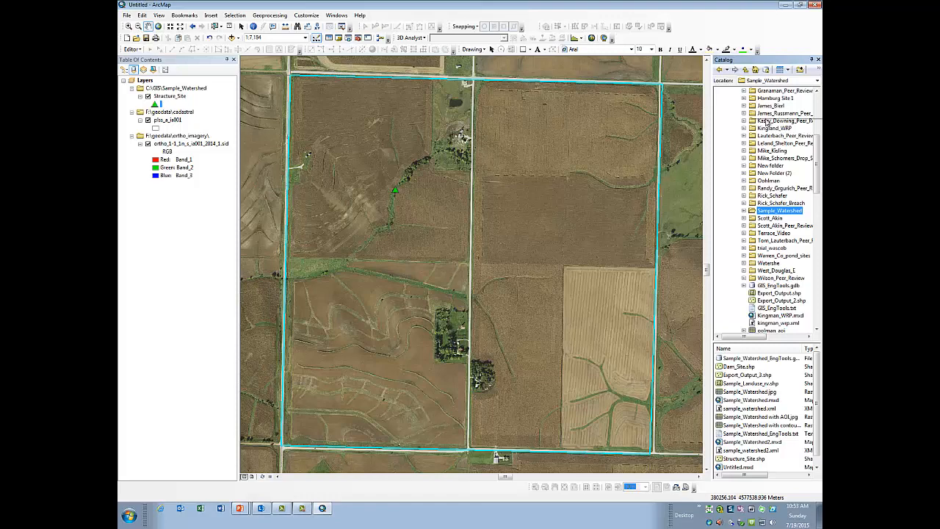
# Add the topographic image drg_s_ia001.sid from the topographic_images folder in F:\geodata to the map
pyautogui.scroll(4, 813, 122)
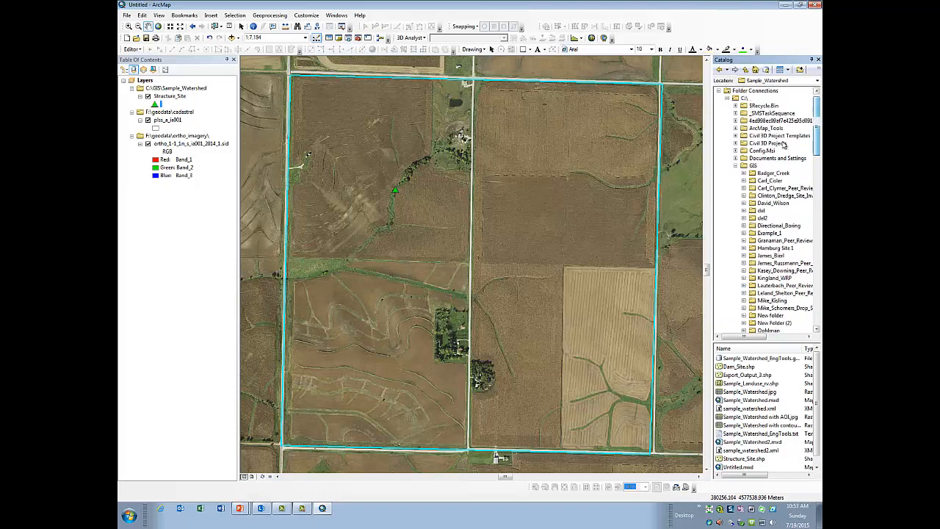
pyautogui.click(730, 173)
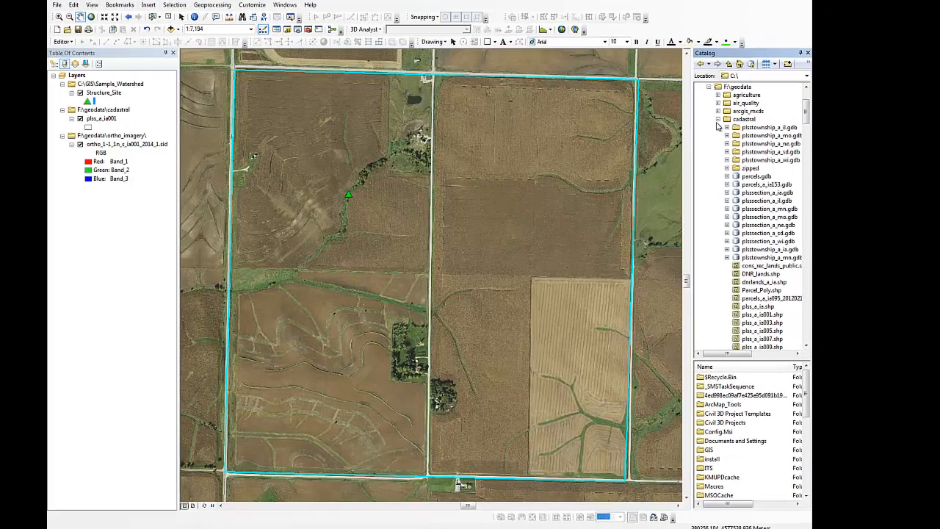
pyautogui.click(735, 120)
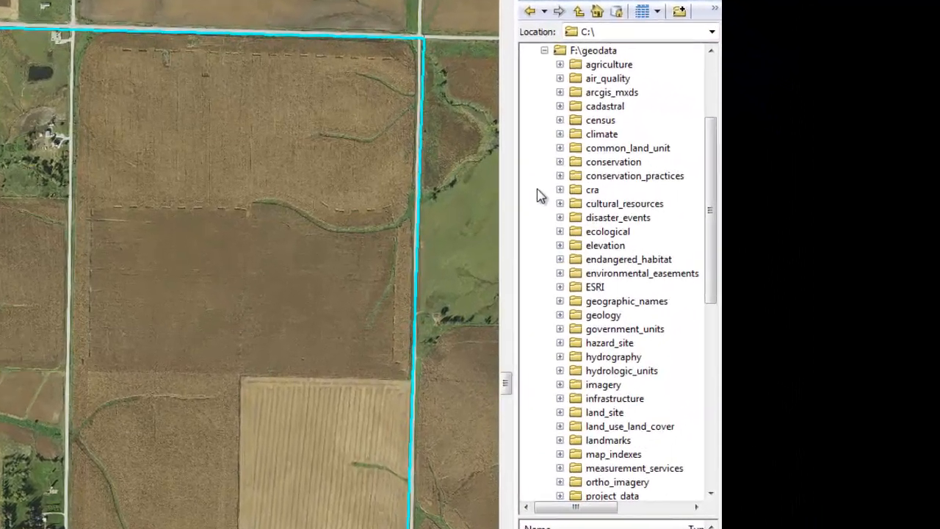
pyautogui.scroll(-4, 541, 195)
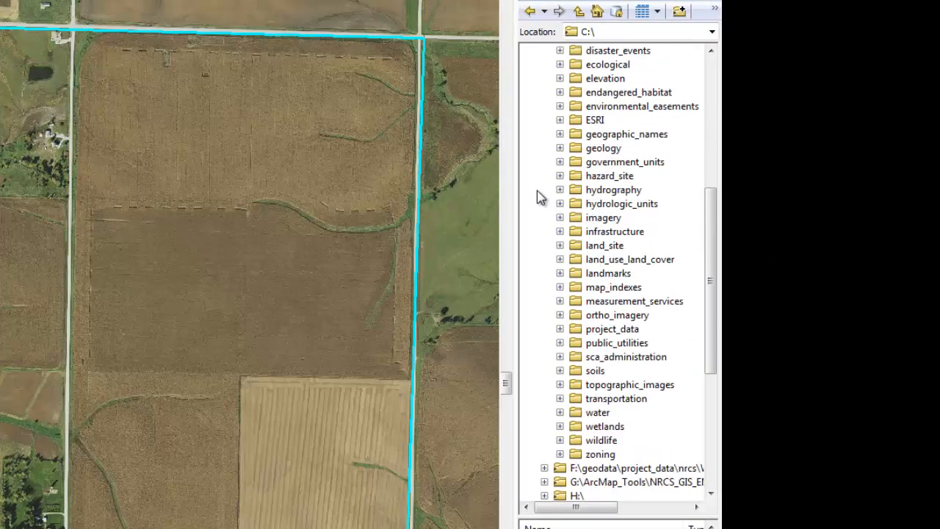
pyautogui.click(559, 384)
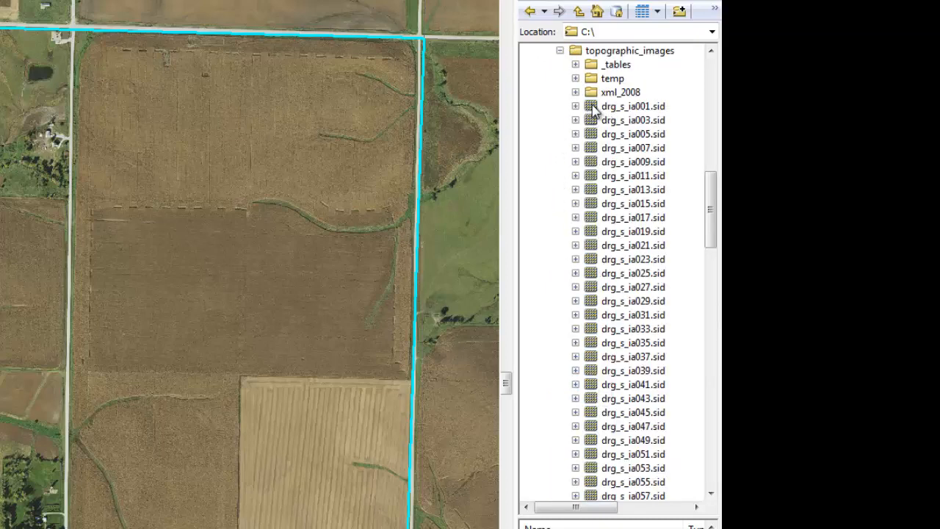
pyautogui.moveTo(595, 109); pyautogui.dragTo(127, 203)
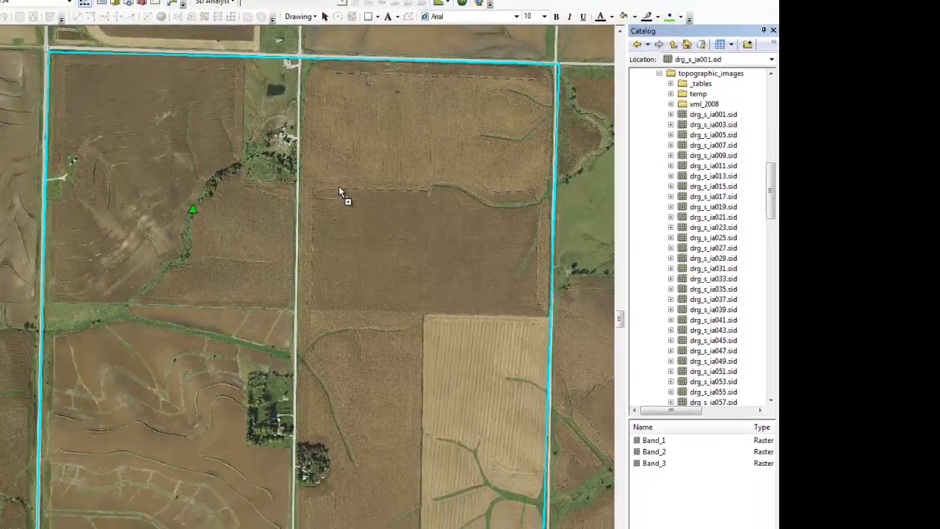
pyautogui.moveTo(338, 191); pyautogui.dragTo(340, 192)
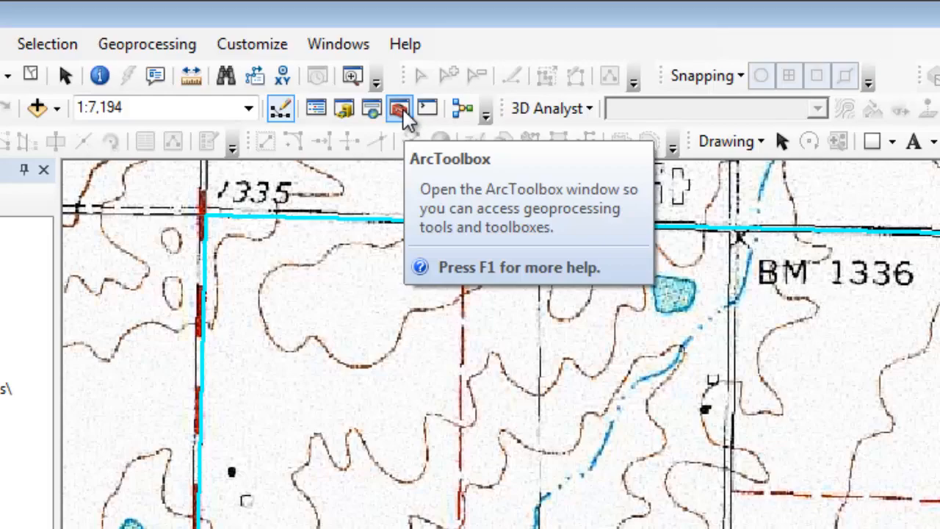
# Open the ArcToolbox window and dock it between the map and the Catalog
pyautogui.click(402, 111)
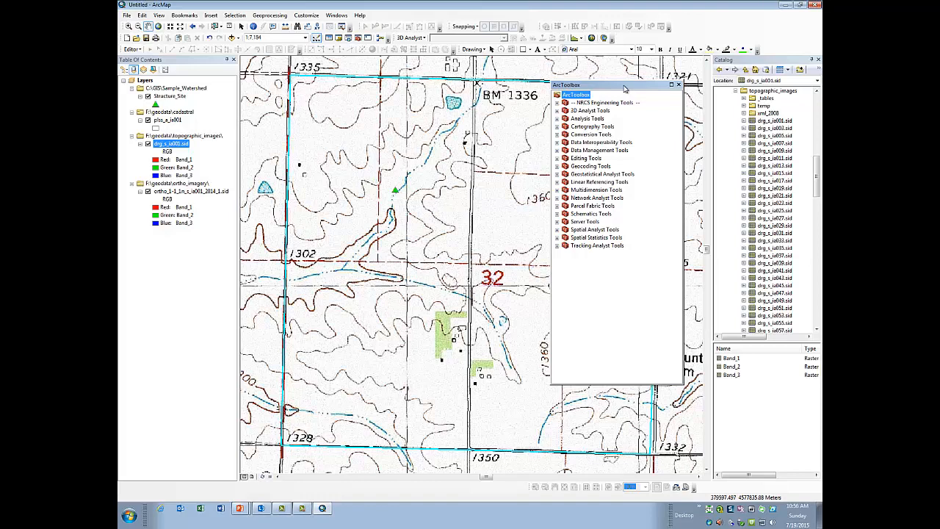
pyautogui.moveTo(625, 88); pyautogui.dragTo(636, 161)
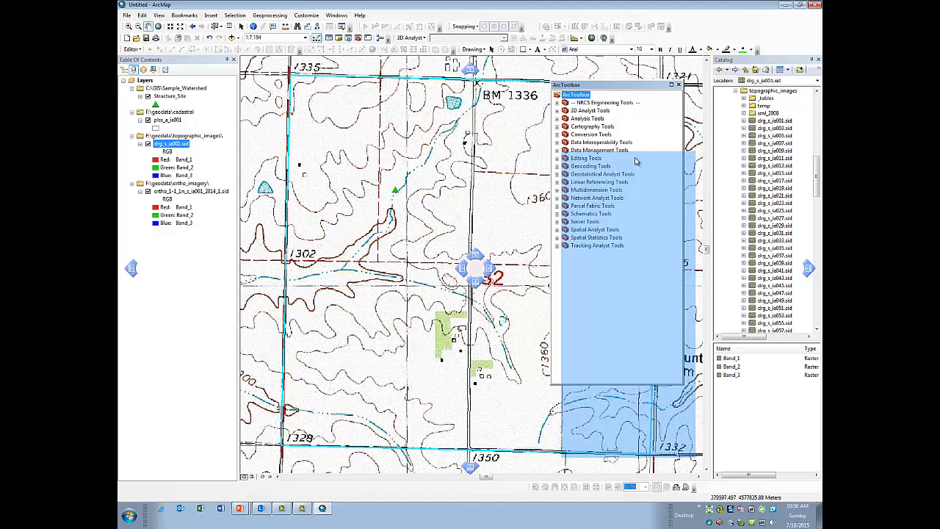
pyautogui.moveTo(636, 161); pyautogui.dragTo(488, 268)
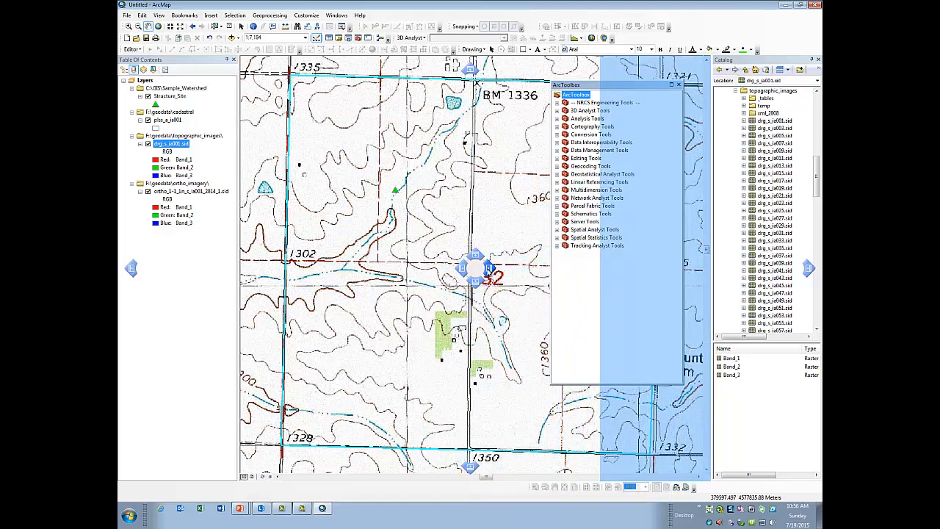
pyautogui.moveTo(488, 268); pyautogui.dragTo(487, 268)
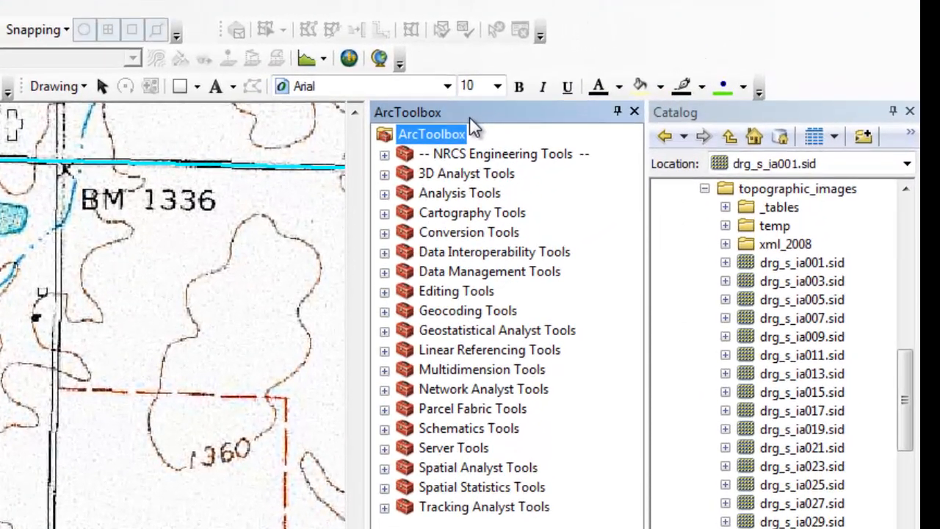
# Open the Define Area of Interest tool from the Watershed Delineation toolset of the NRCS Engineering Tools
pyautogui.click(481, 156)
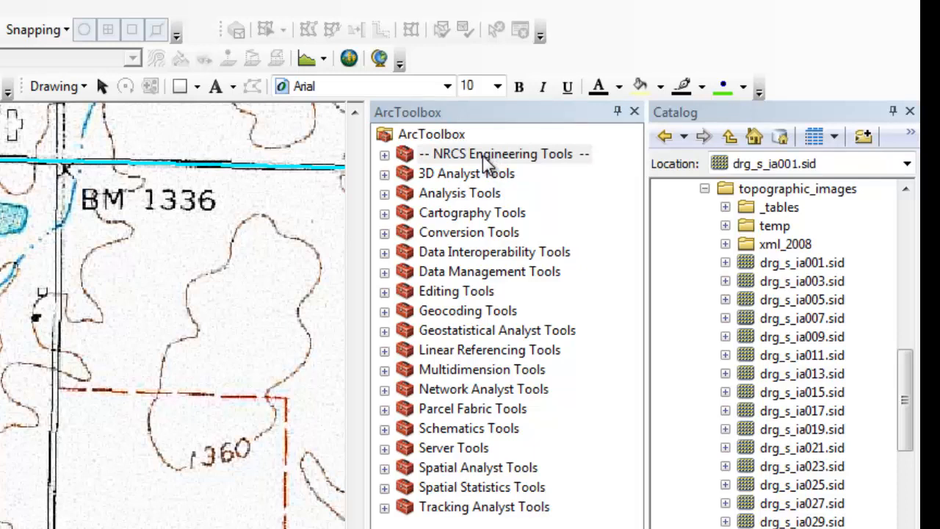
pyautogui.click(385, 156)
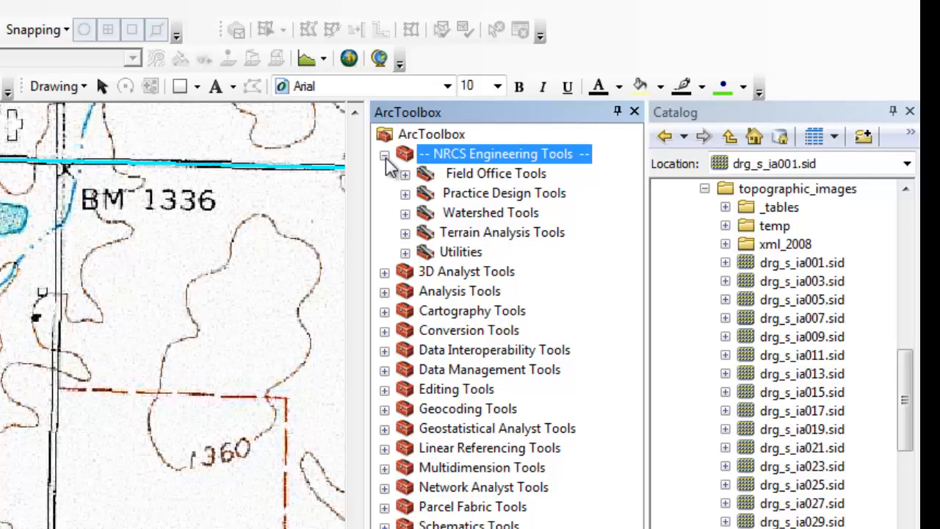
pyautogui.click(404, 213)
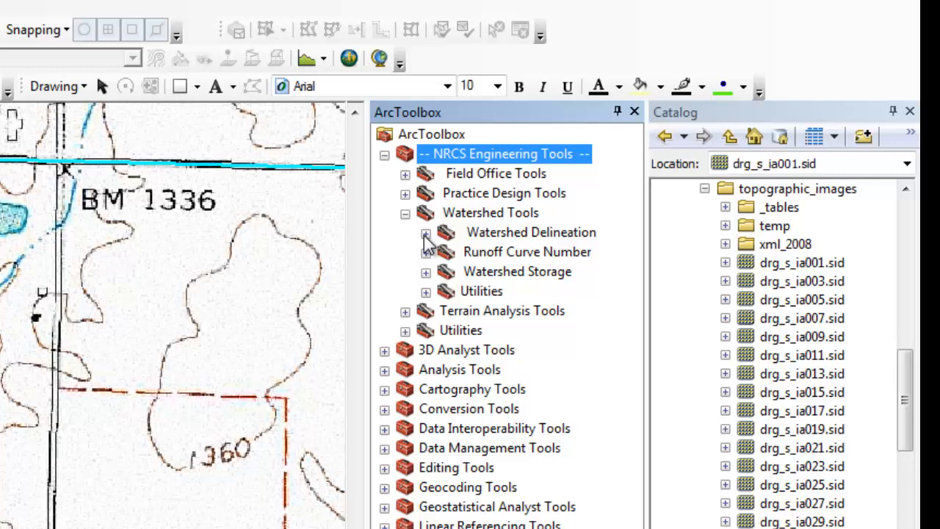
pyautogui.click(425, 234)
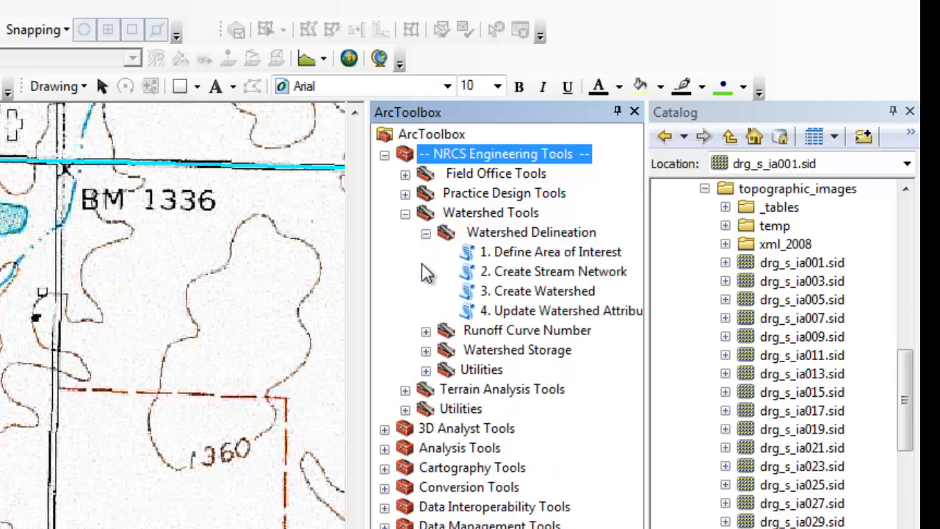
pyautogui.click(513, 259)
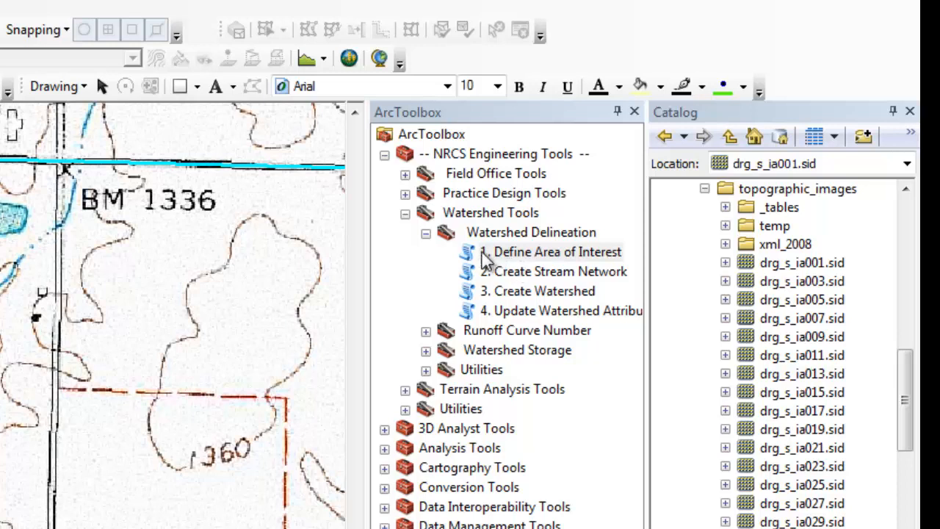
pyautogui.doubleClick(485, 257)
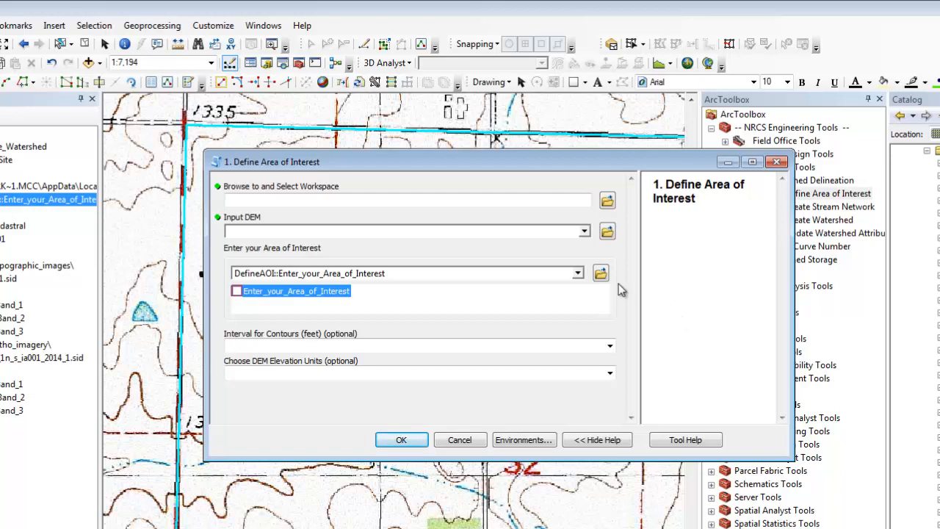
# Examine the help descriptions for the workspace, input DEM, area of interest, contour interval and DEM elevation units parameters
pyautogui.click(521, 199)
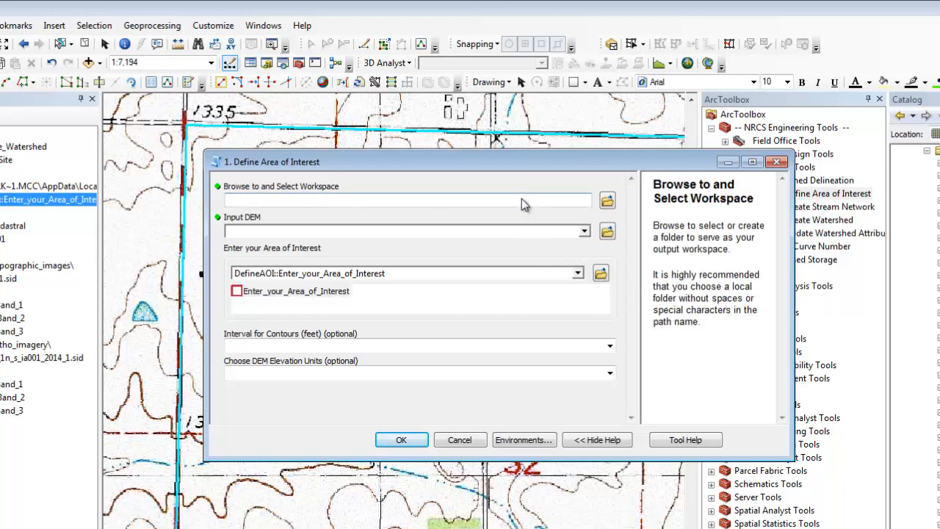
pyautogui.click(584, 232)
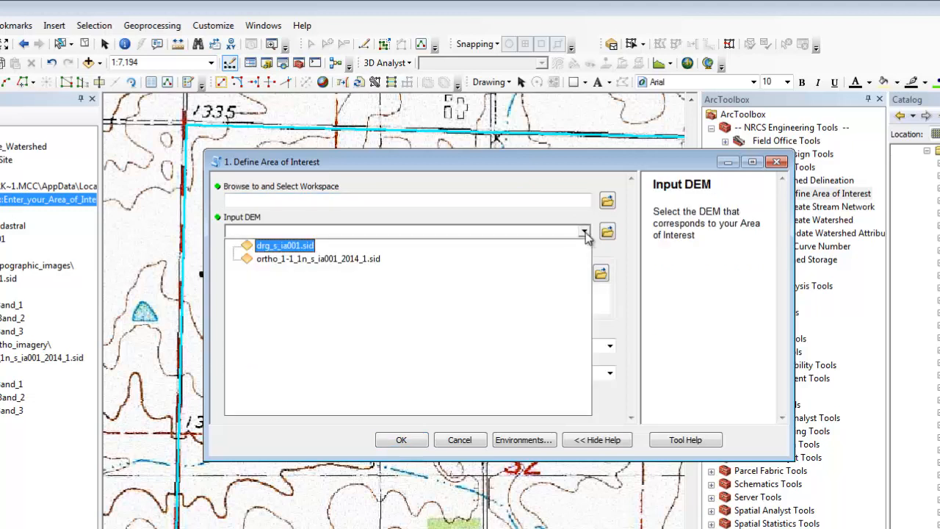
pyautogui.click(602, 273)
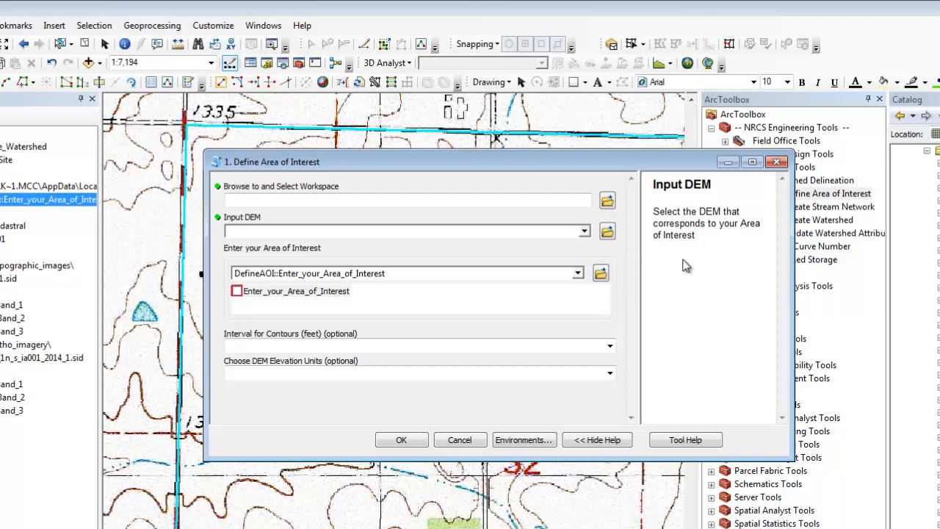
pyautogui.click(507, 200)
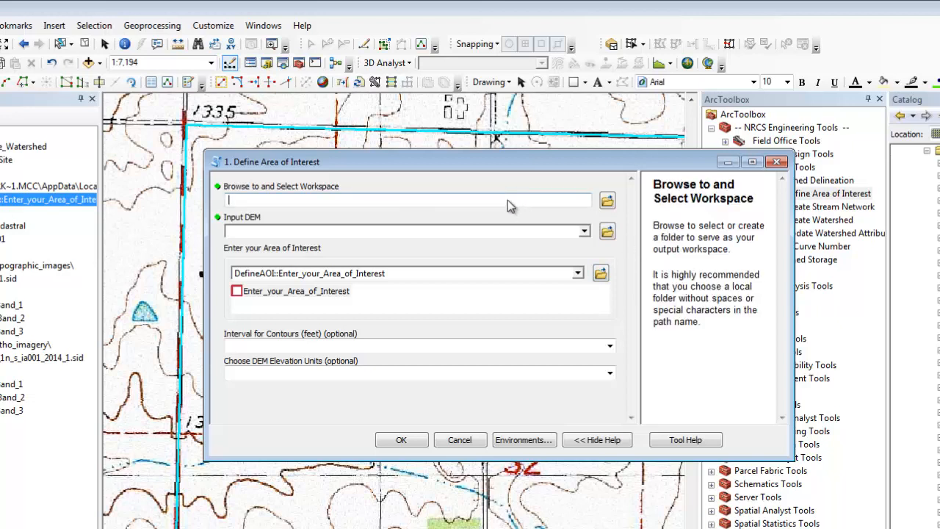
pyautogui.click(495, 229)
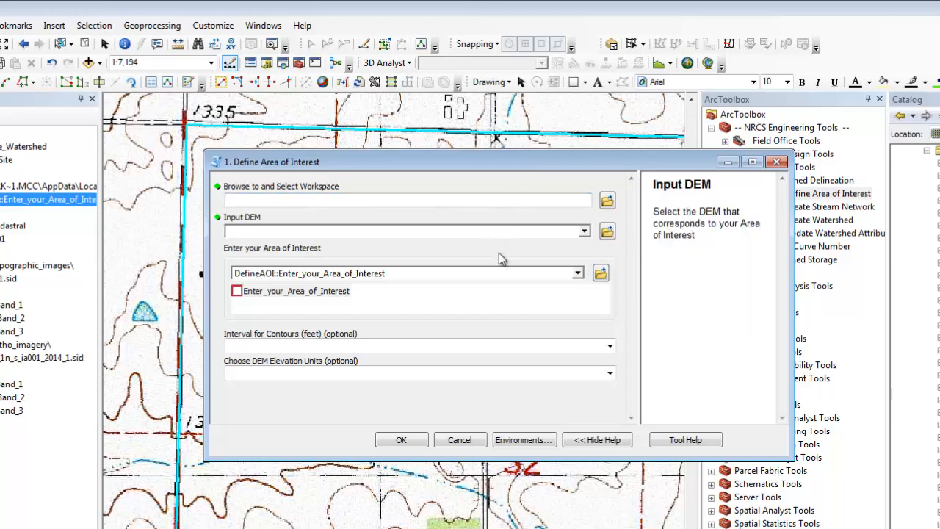
pyautogui.click(500, 273)
pyautogui.click(504, 346)
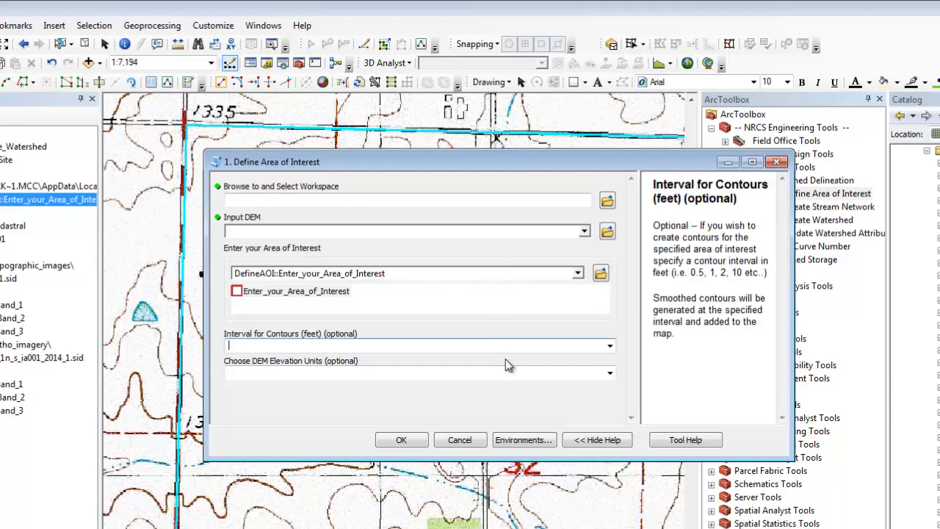
pyautogui.click(505, 372)
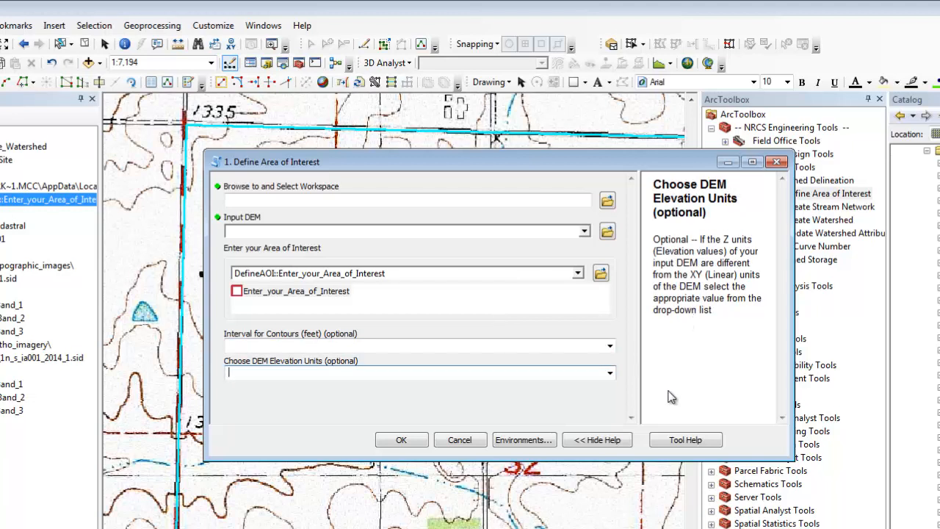
pyautogui.click(597, 440)
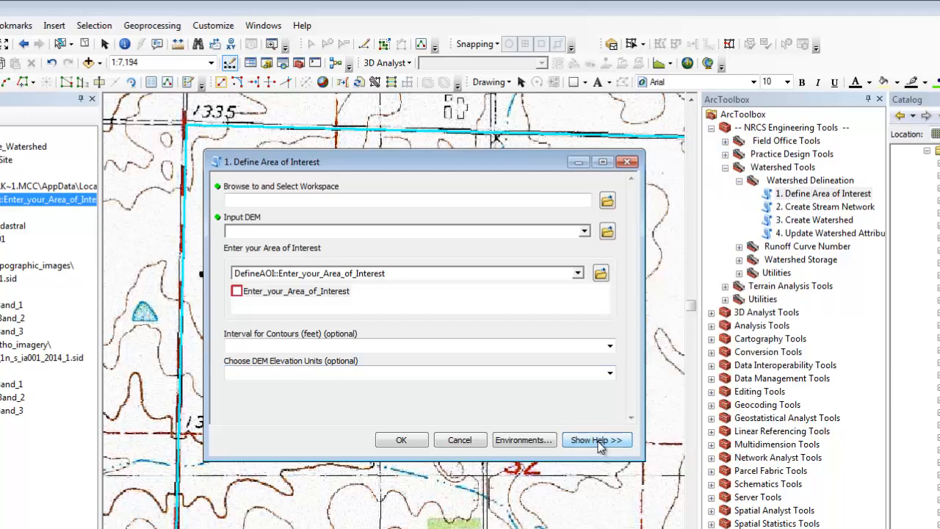
pyautogui.click(598, 441)
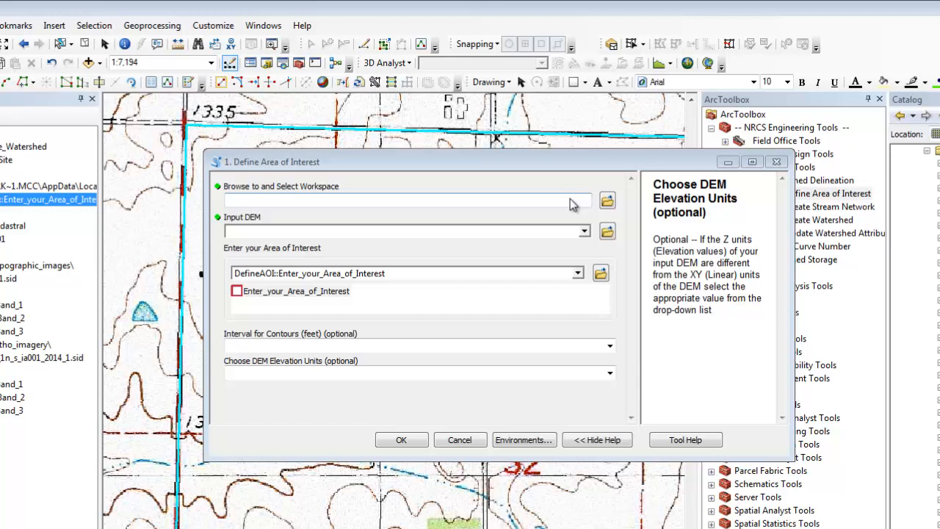
# Create a new folder named Watershed_Tool_Demo in C:\GIS while browsing for the tool's workspace
pyautogui.click(509, 203)
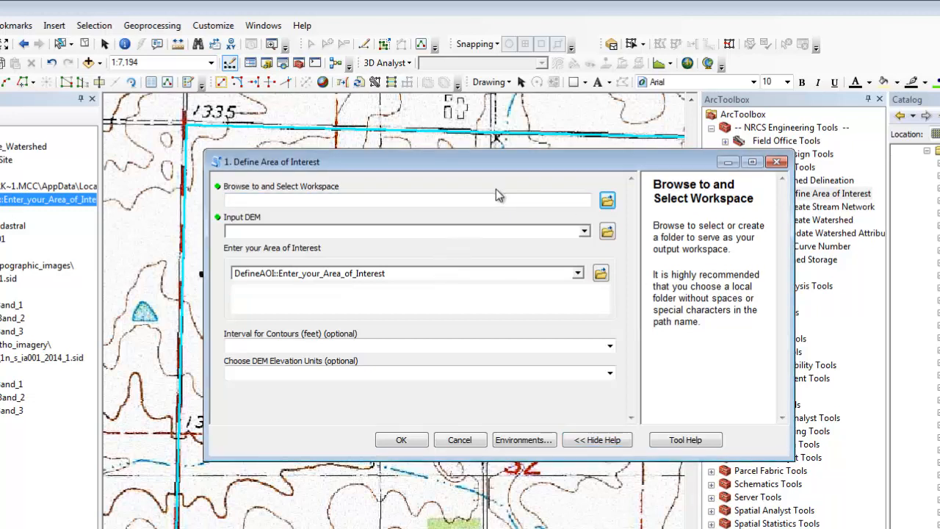
pyautogui.click(605, 199)
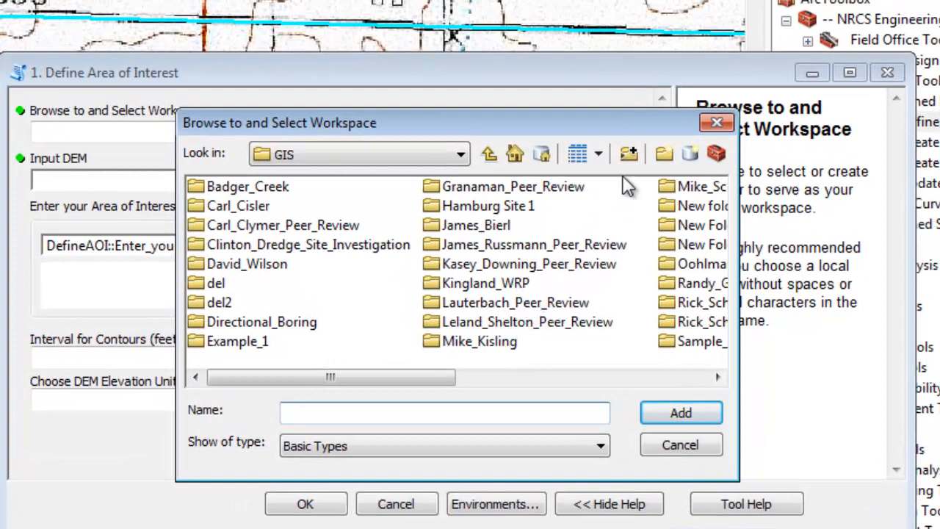
pyautogui.click(664, 152)
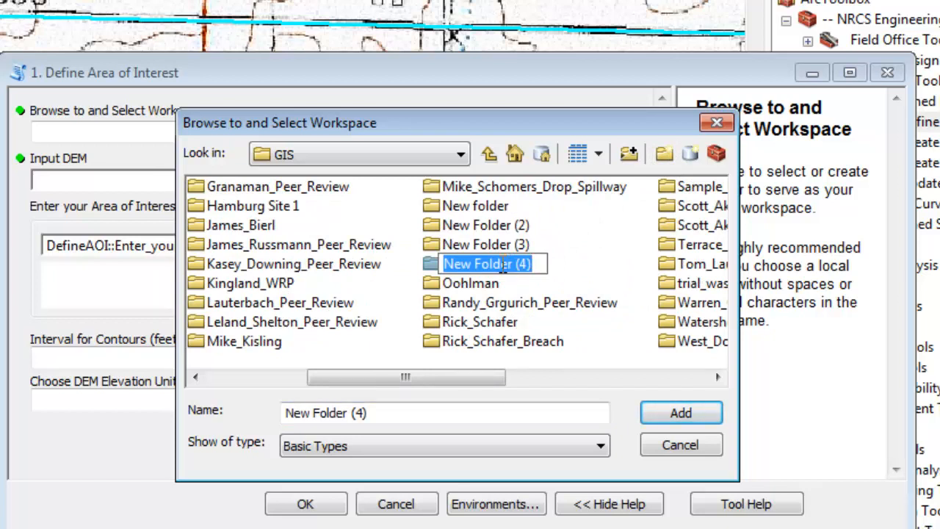
pyautogui.write('W')
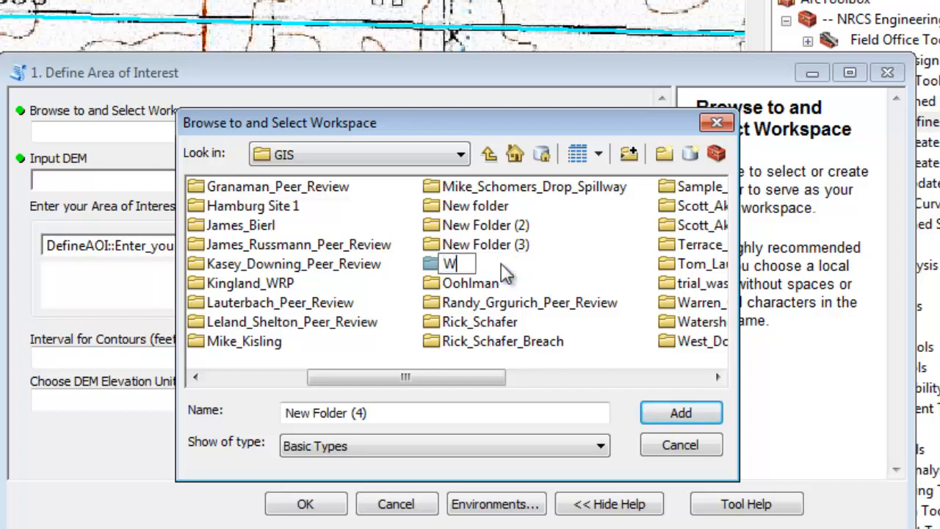
pyautogui.write('atershed_Too')
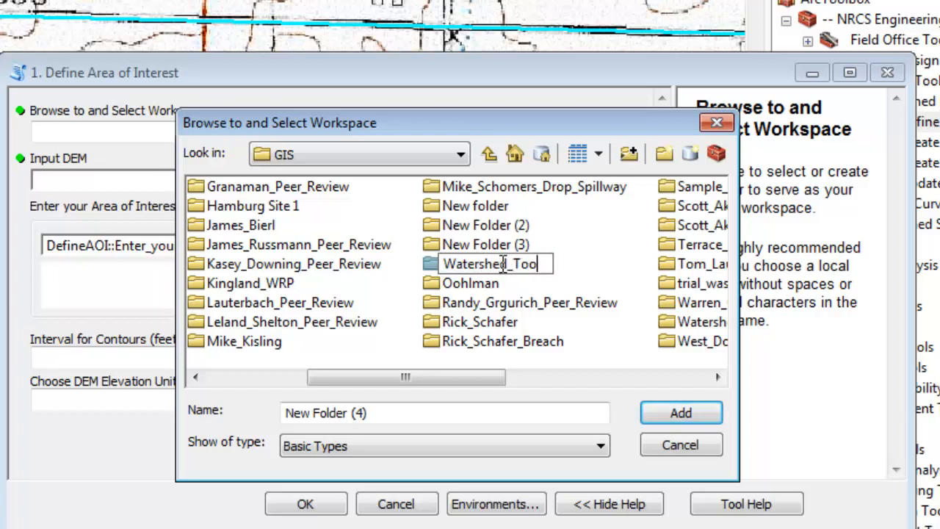
pyautogui.write('l_Demo')
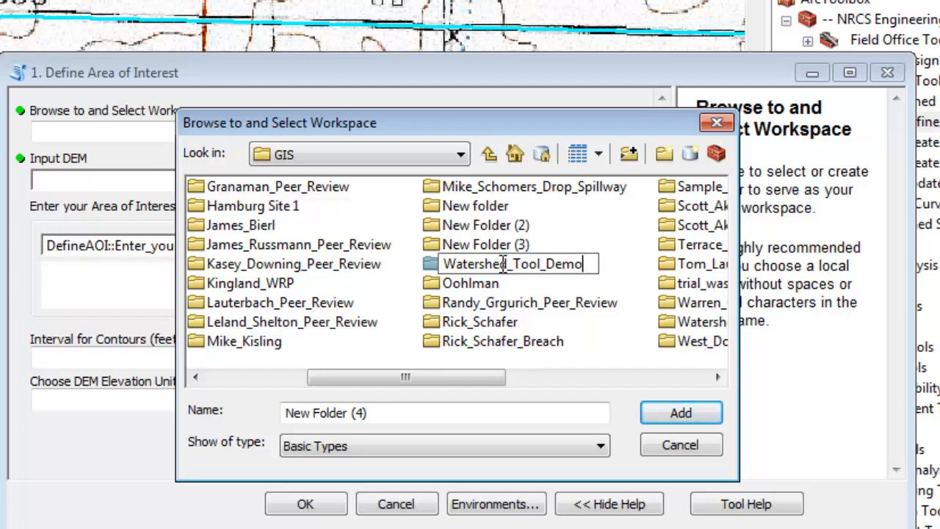
pyautogui.press('Return')
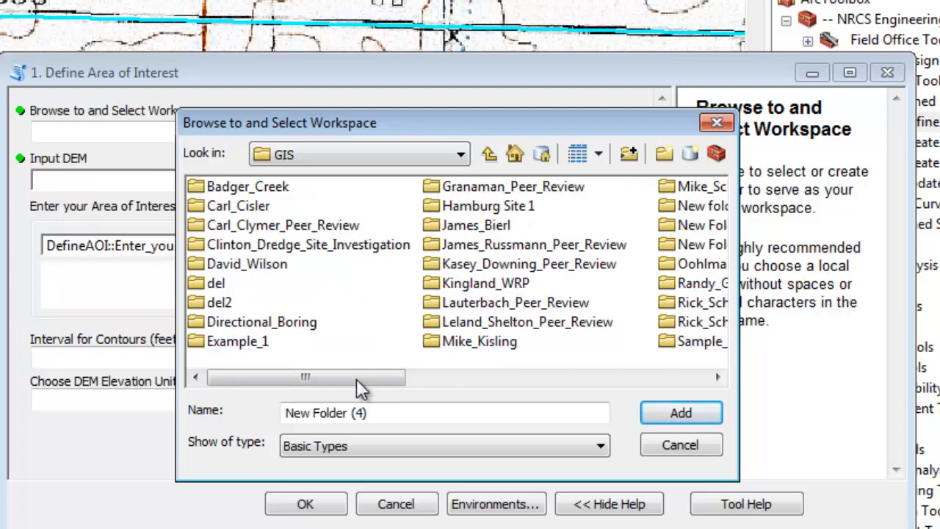
# Set the Watershed_Tool_Demo folder as the workspace of the Define Area of Interest tool
pyautogui.moveTo(377, 380); pyautogui.dragTo(585, 400)
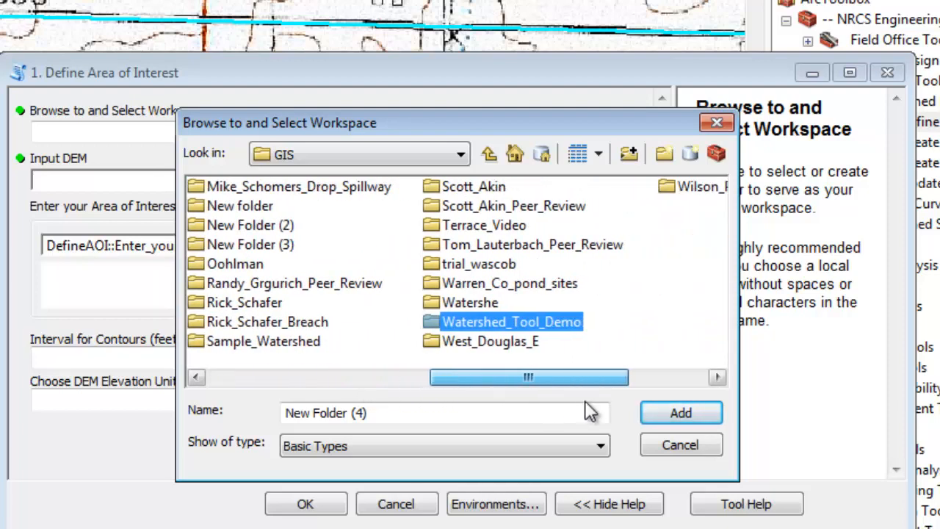
pyautogui.click(456, 323)
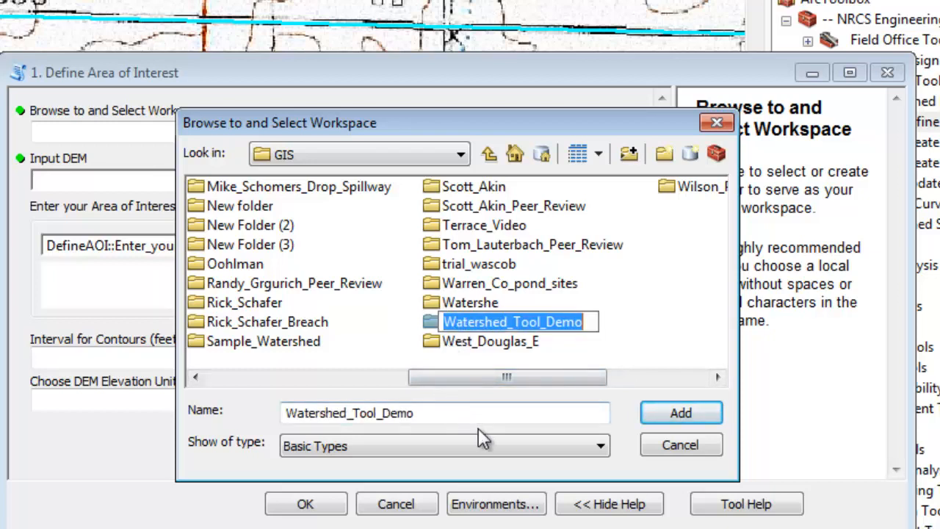
pyautogui.click(675, 413)
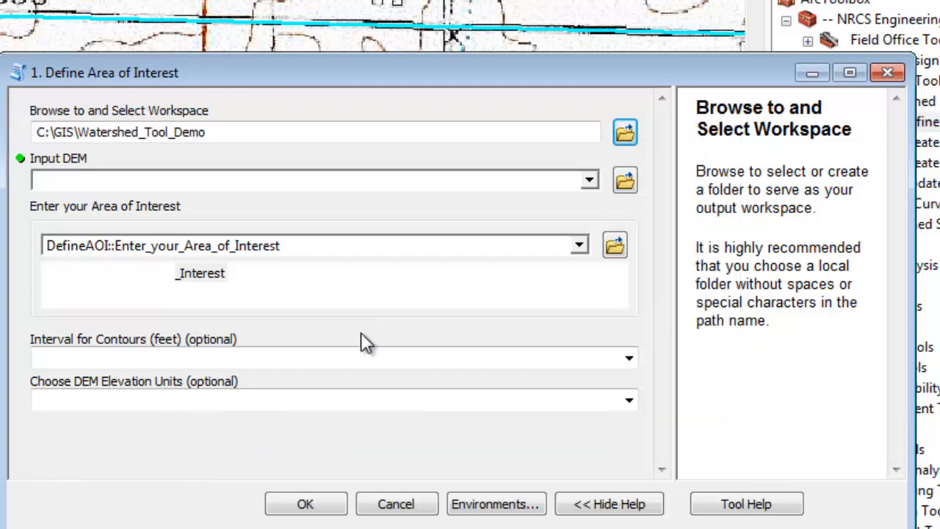
# Set the input DEM to dem_3m_ia001.img from F:\geodata\elevation\lidar_dem
pyautogui.click(514, 181)
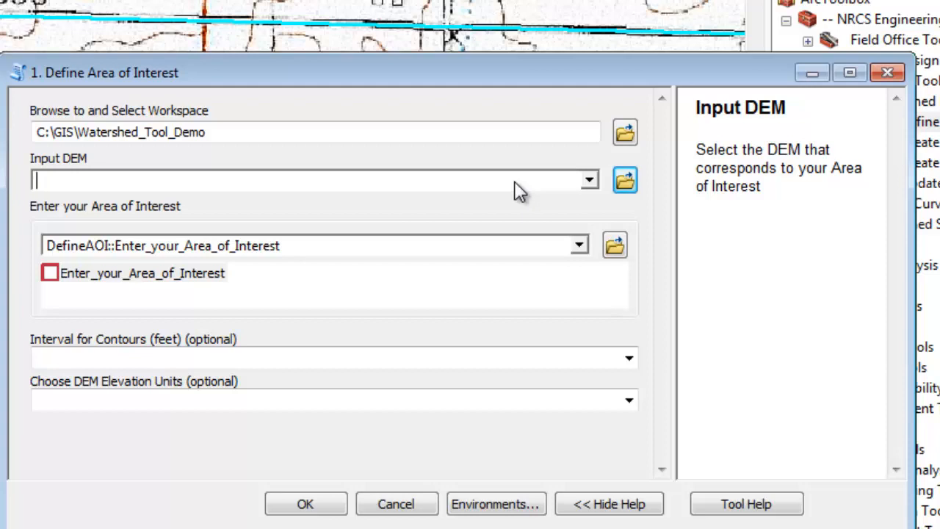
pyautogui.click(625, 180)
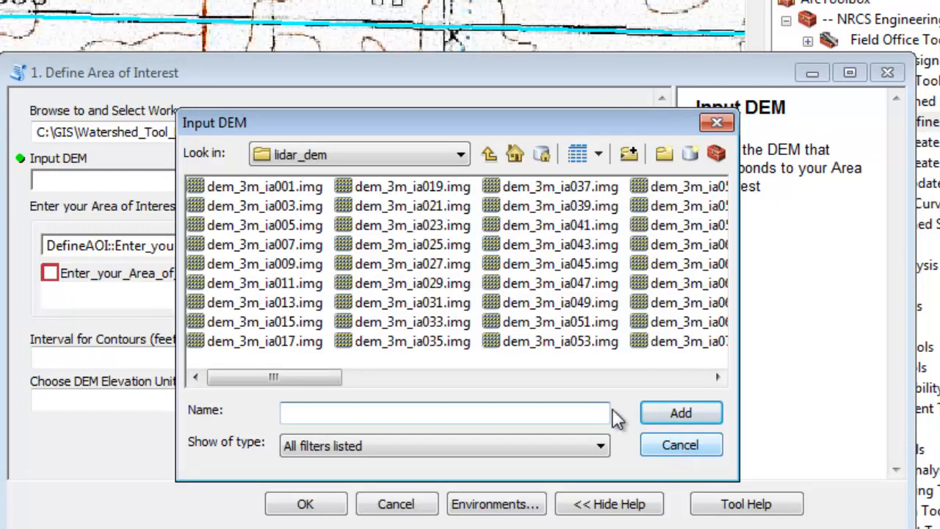
pyautogui.click(265, 188)
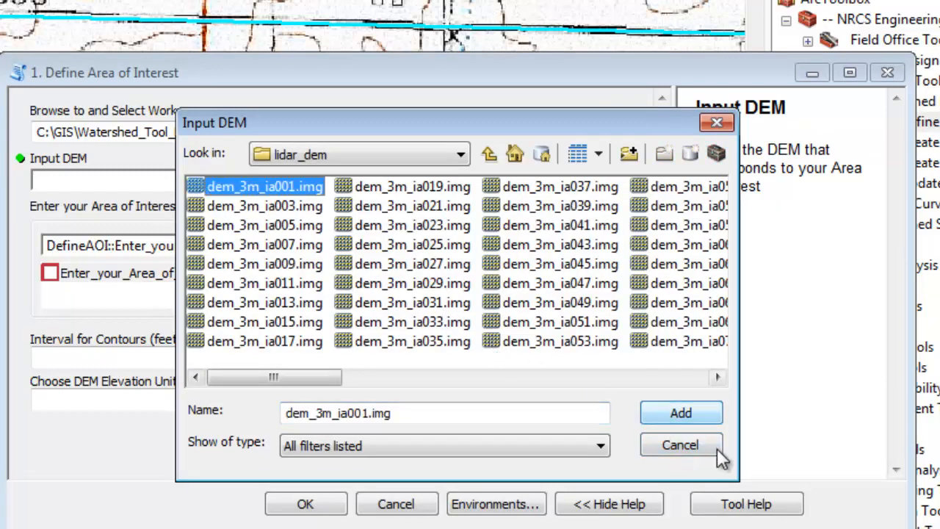
pyautogui.click(680, 416)
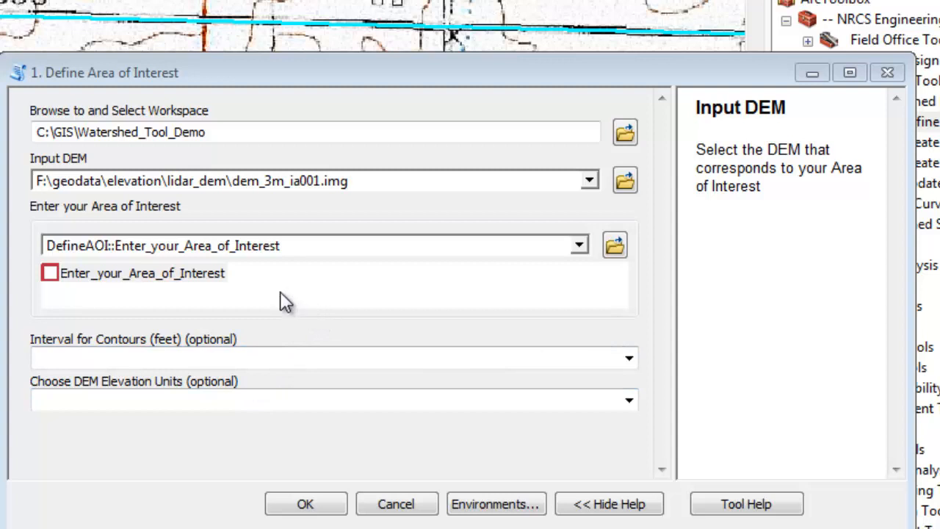
# Activate Enter_your_Area_of_Interest for digitizing and minimize the Define Area of Interest dialog to uncover the map
pyautogui.click(388, 249)
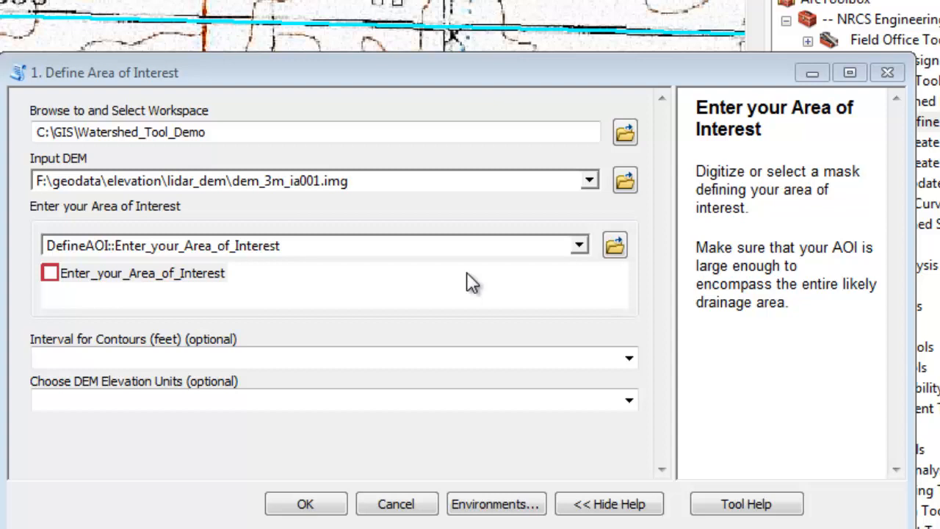
pyautogui.click(241, 285)
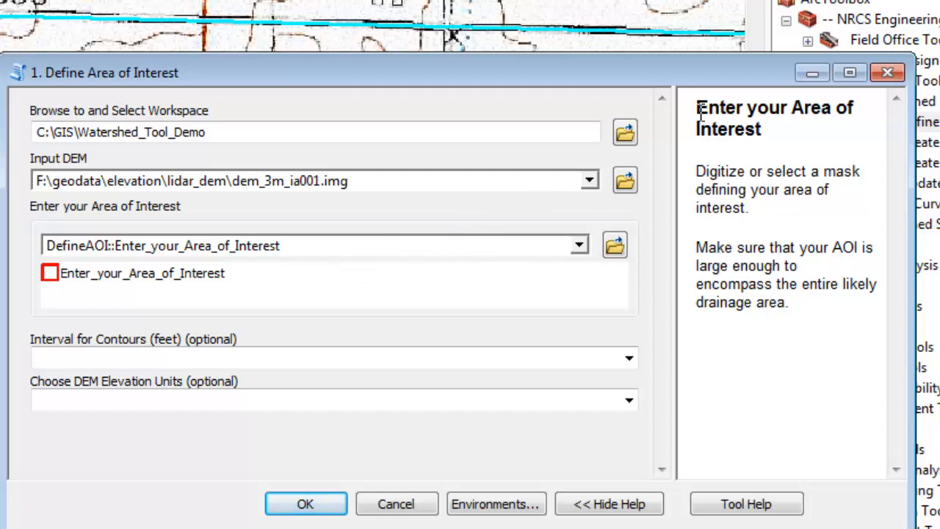
pyautogui.click(811, 71)
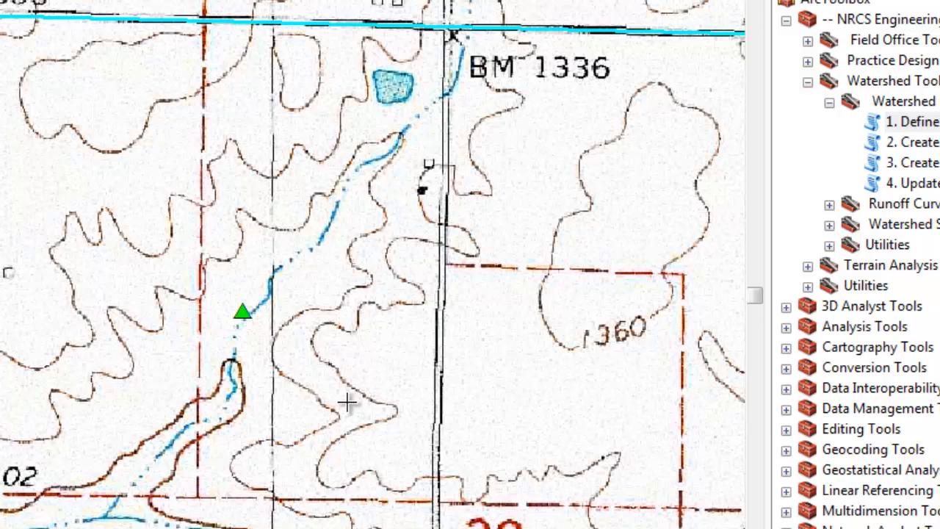
# Digitize the area of interest polygon counterclockwise from just below the structure site, around the stream's likely drainage area through section 29, and finish it
pyautogui.click(219, 373)
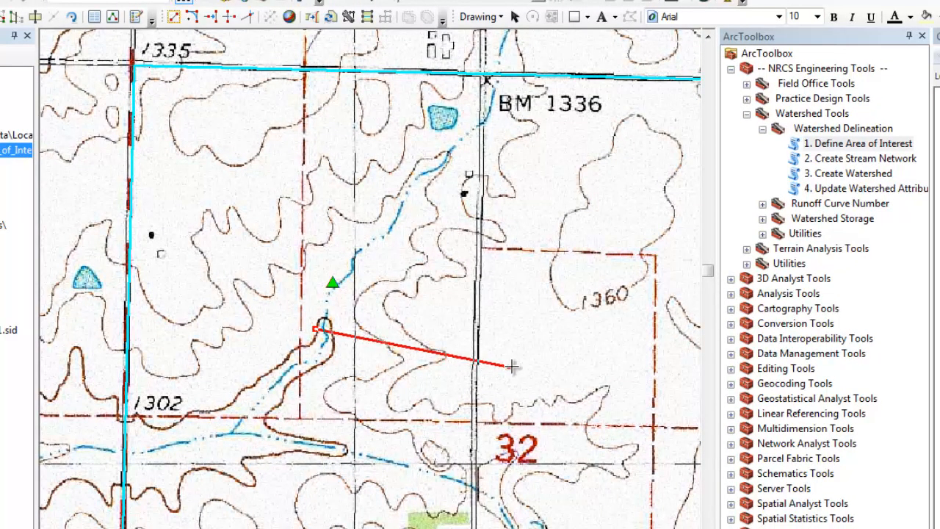
pyautogui.click(538, 376)
pyautogui.moveTo(537, 376); pyautogui.dragTo(398, 528)
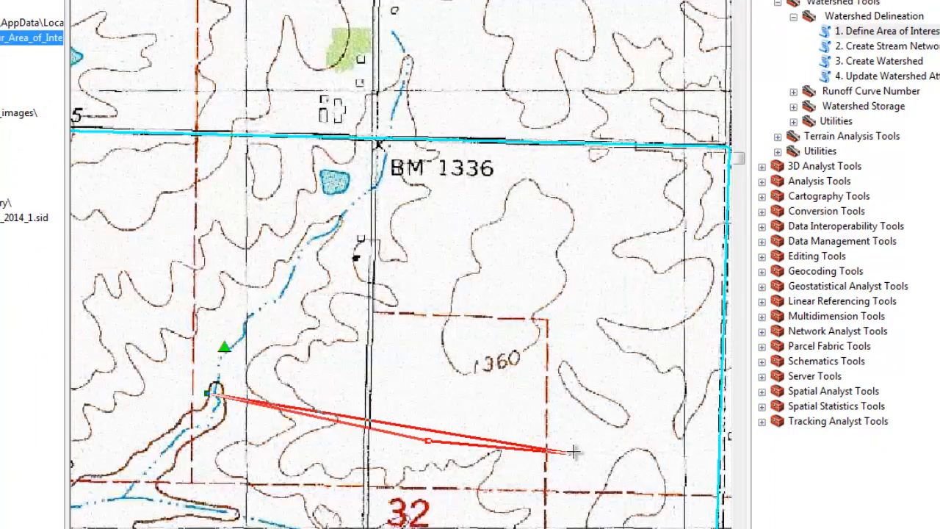
pyautogui.click(428, 439)
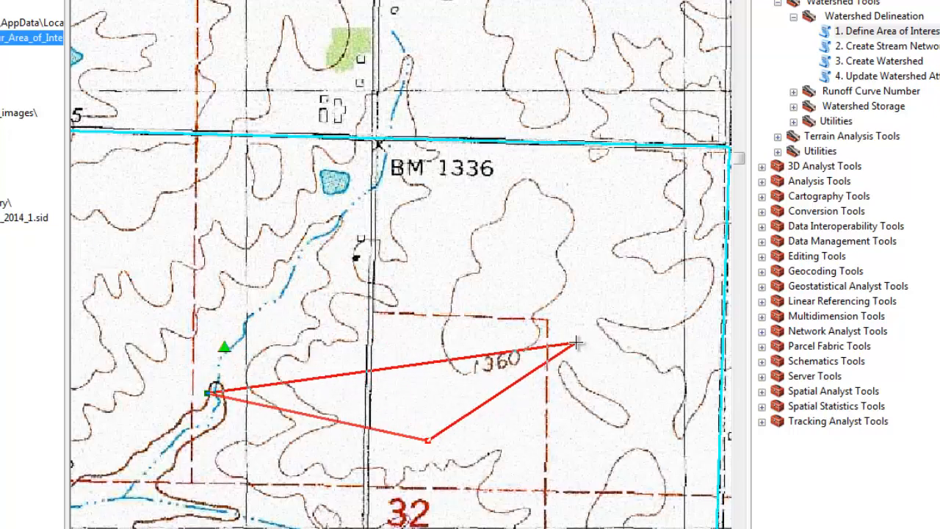
pyautogui.click(636, 296)
pyautogui.moveTo(640, 204); pyautogui.dragTo(606, 419)
pyautogui.click(649, 243)
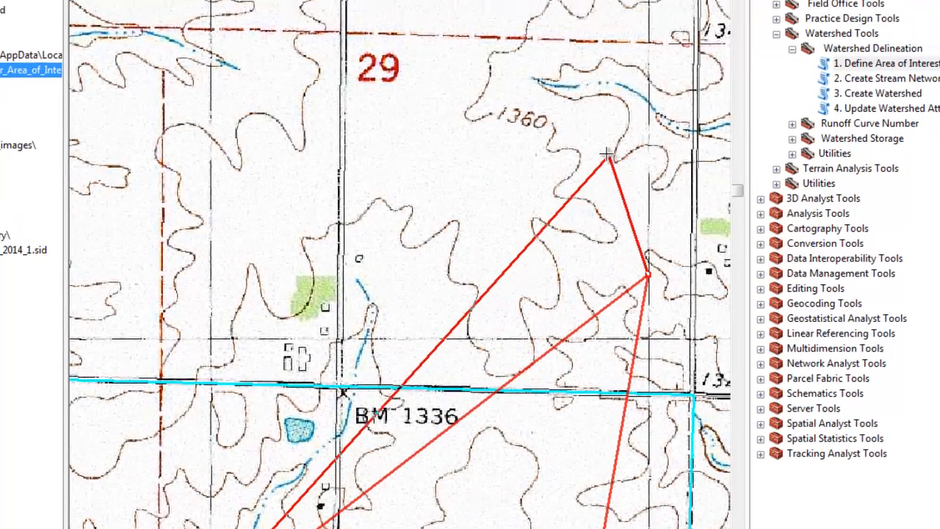
pyautogui.click(591, 105)
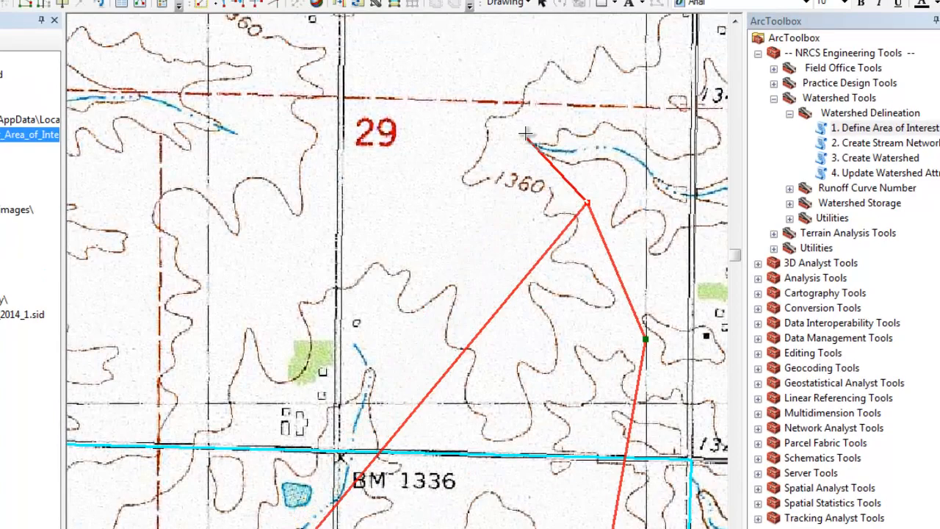
pyautogui.click(455, 66)
pyautogui.click(300, 56)
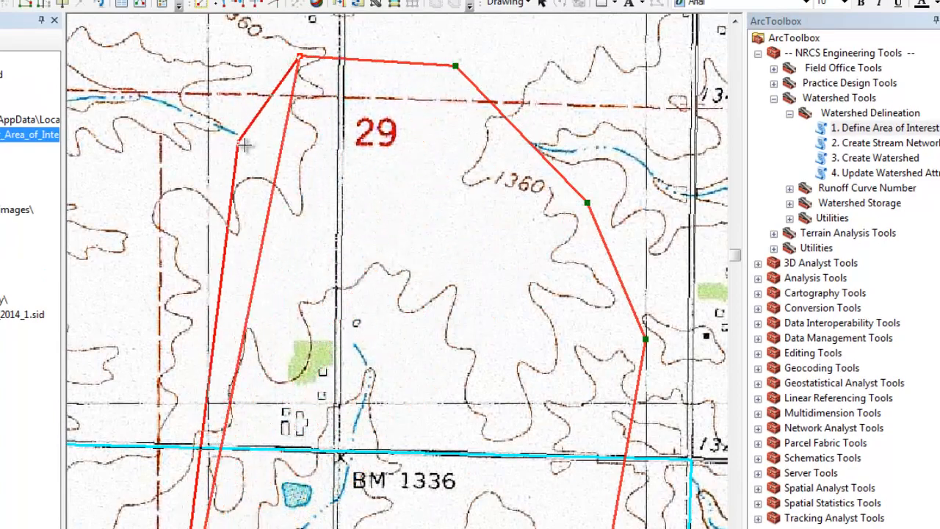
pyautogui.moveTo(257, 150); pyautogui.dragTo(644, 182)
pyautogui.click(540, 118)
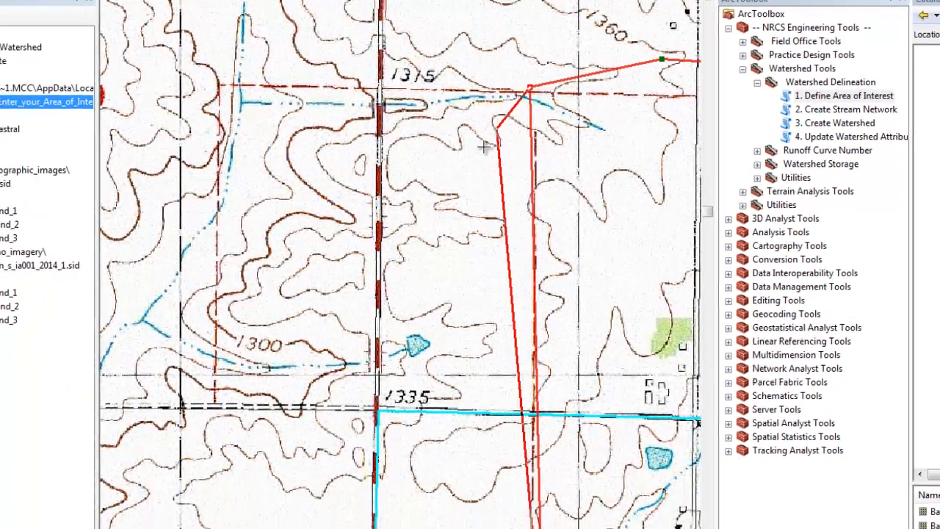
pyautogui.click(411, 324)
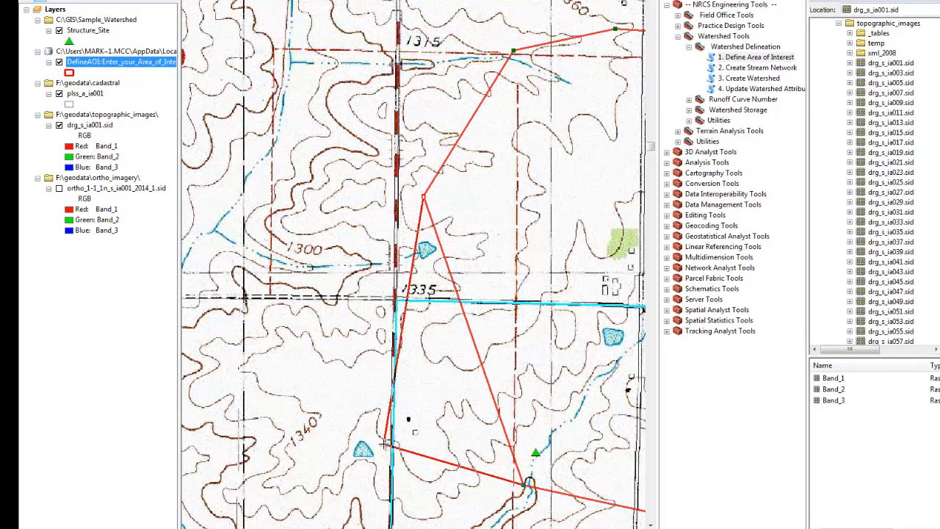
pyautogui.doubleClick(384, 443)
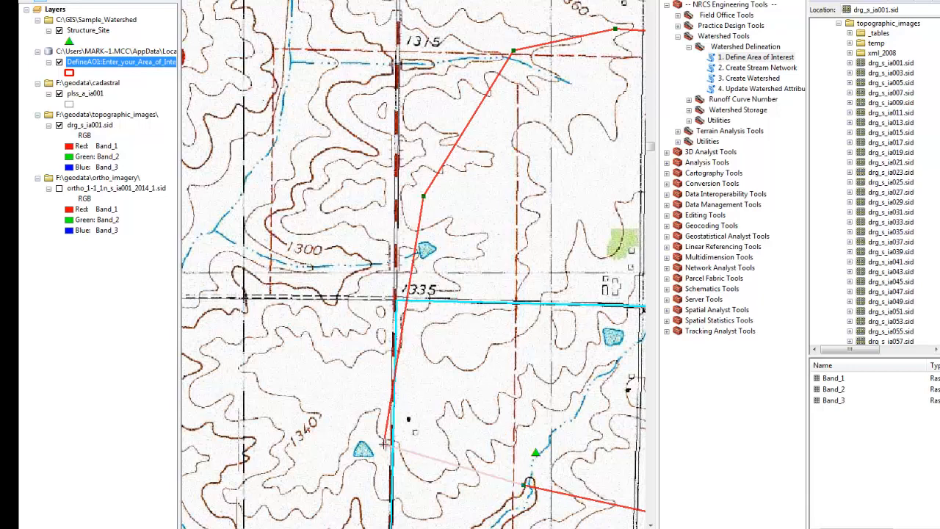
# Restore the Define Area of Interest dialog and set the contour interval to 5 feet
pyautogui.moveTo(371, 215); pyautogui.dragTo(174, 200)
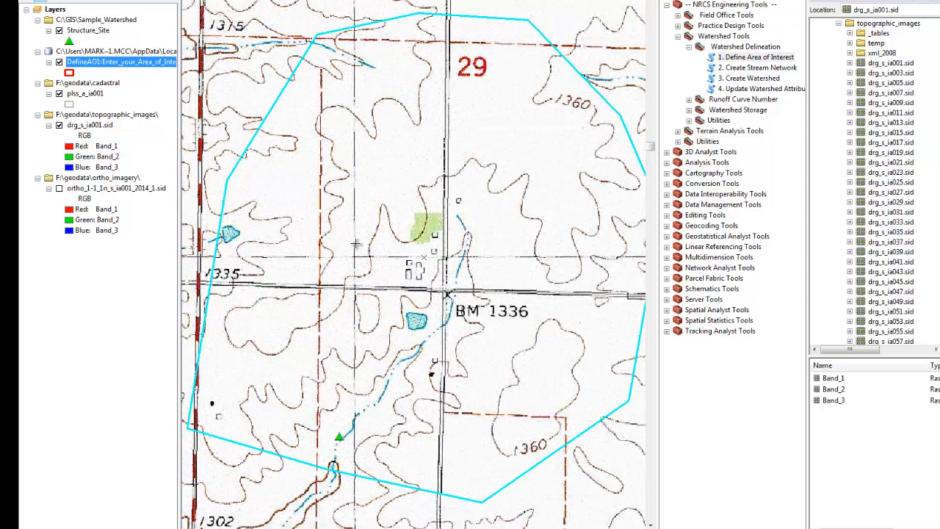
pyautogui.scroll(1, 357, 243)
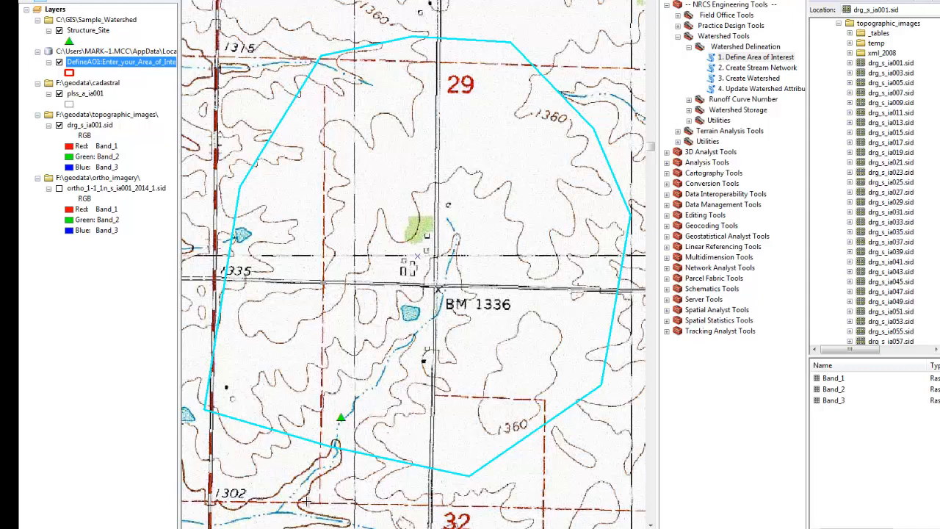
pyautogui.moveTo(291, 528)
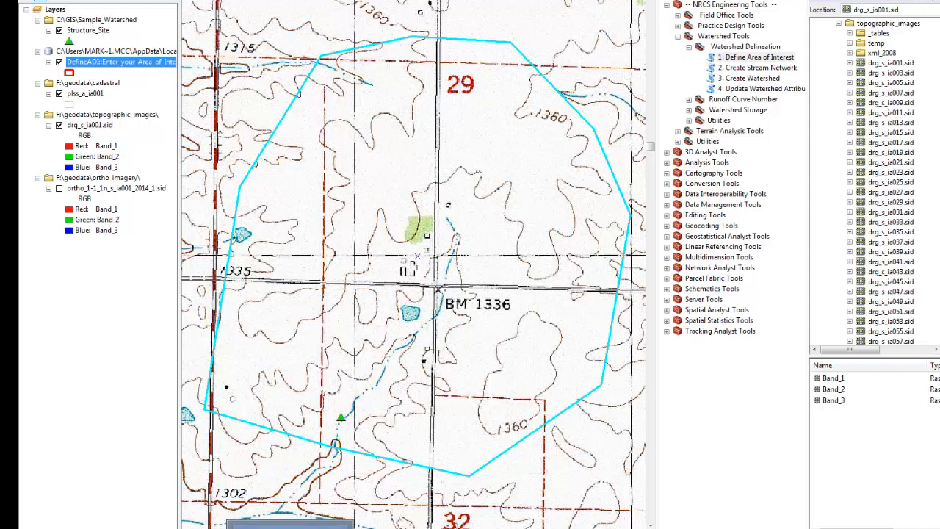
pyautogui.click(291, 523)
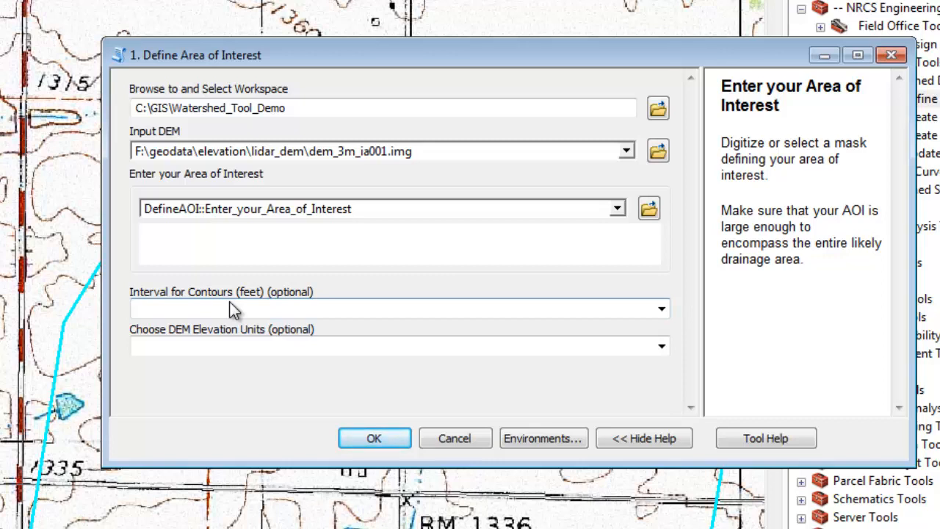
pyautogui.click(661, 308)
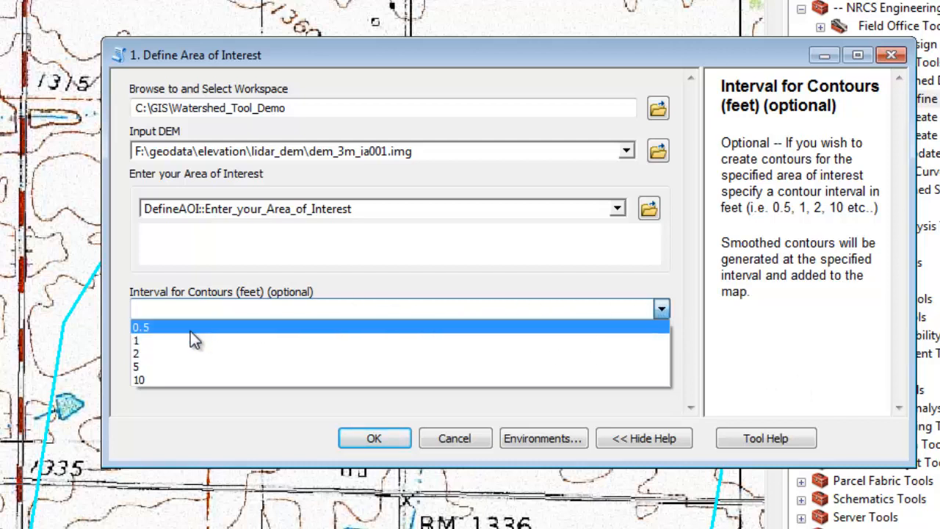
pyautogui.click(148, 366)
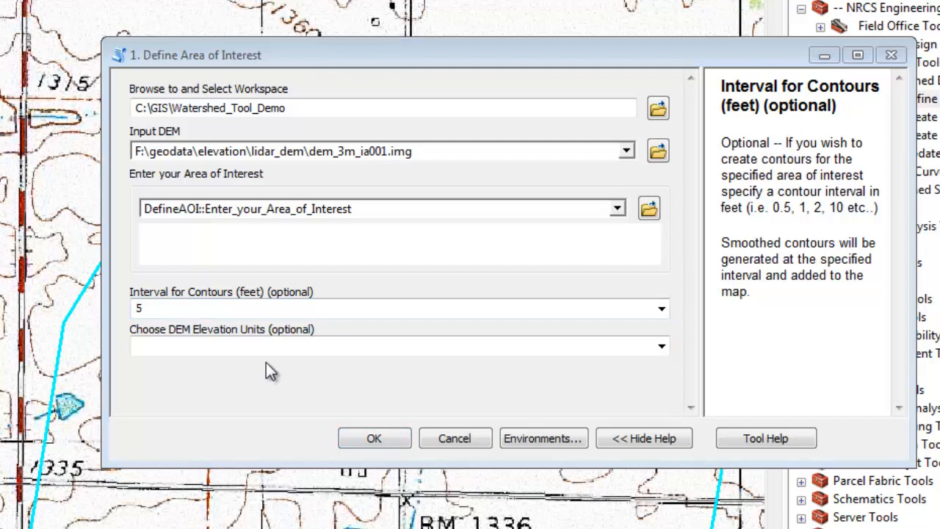
pyautogui.click(281, 348)
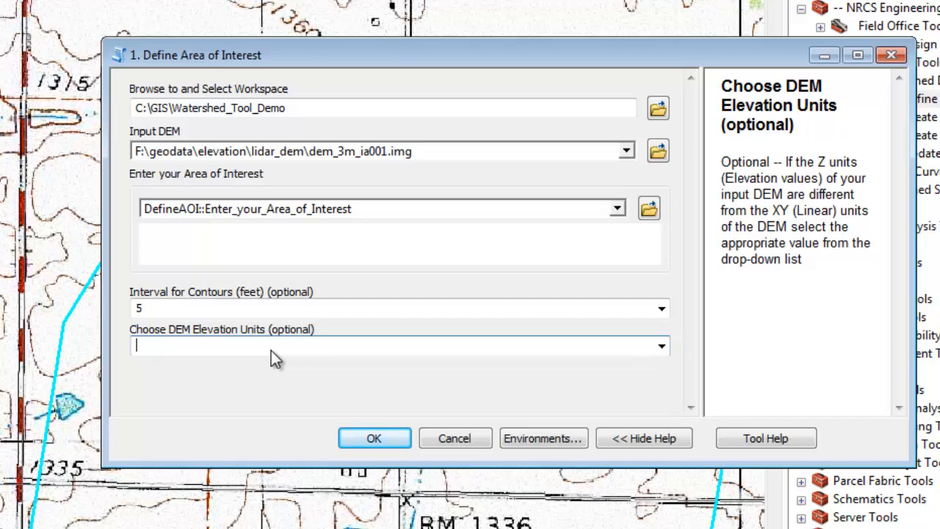
pyautogui.click(663, 347)
pyautogui.click(180, 365)
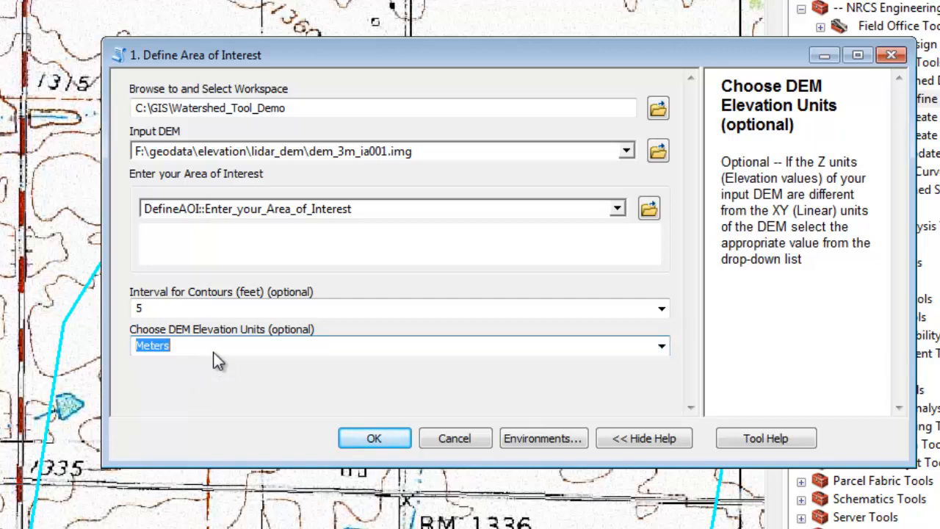
pyautogui.press('Delete')
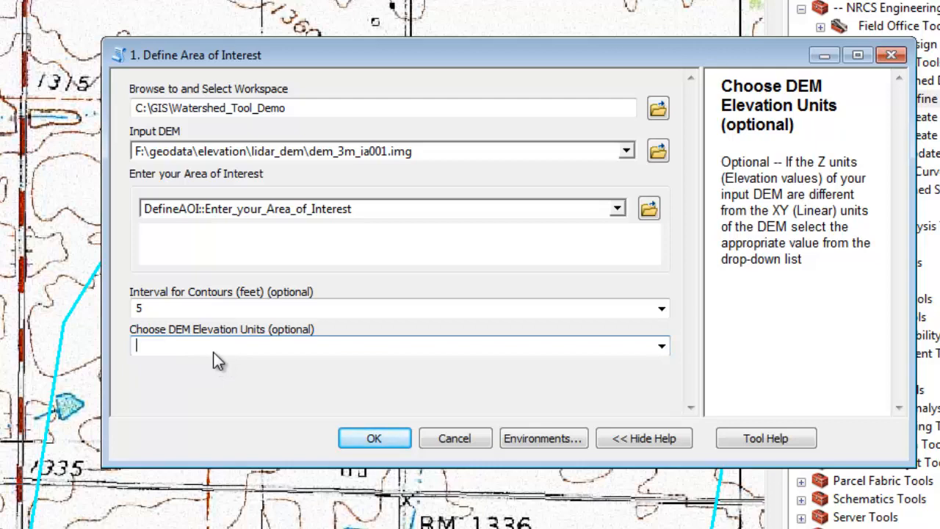
# Run the Define Area of Interest tool with the DEM elevation units left blank and dismiss its progress report
pyautogui.click(374, 438)
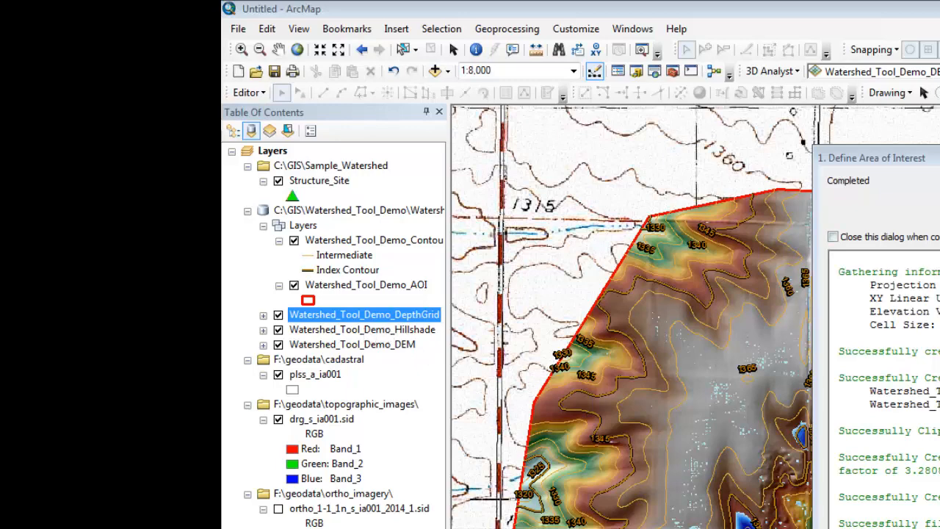
pyautogui.click(939, 180)
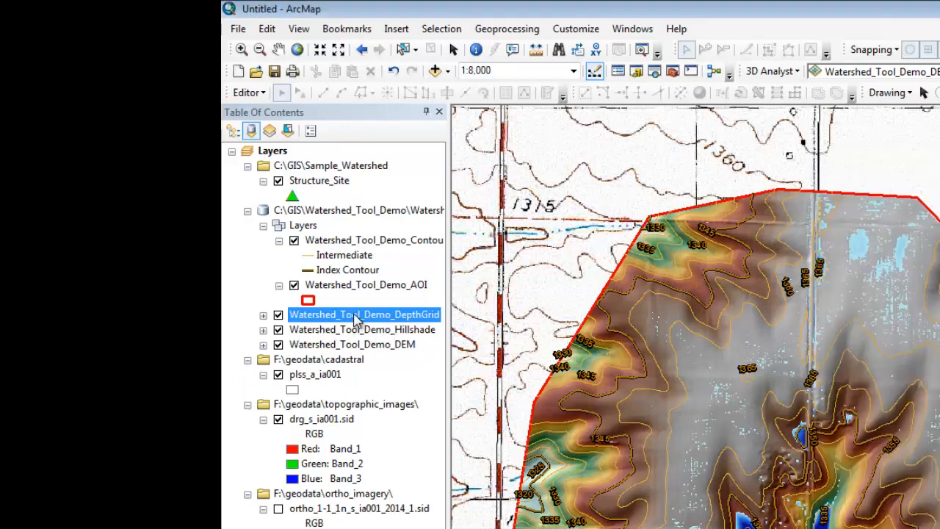
# Review the hillshade, DEM, AOI and contour layers produced by the Define Area of Interest tool
pyautogui.click(345, 334)
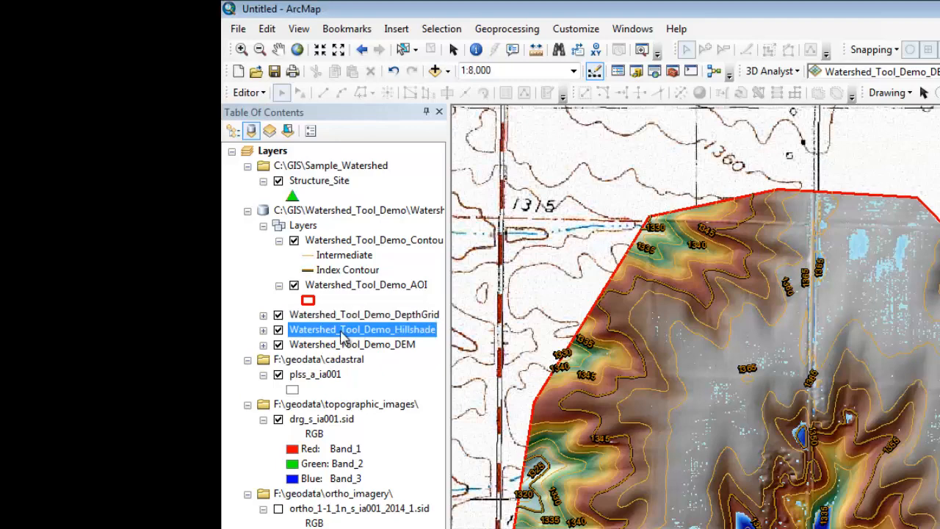
pyautogui.click(348, 346)
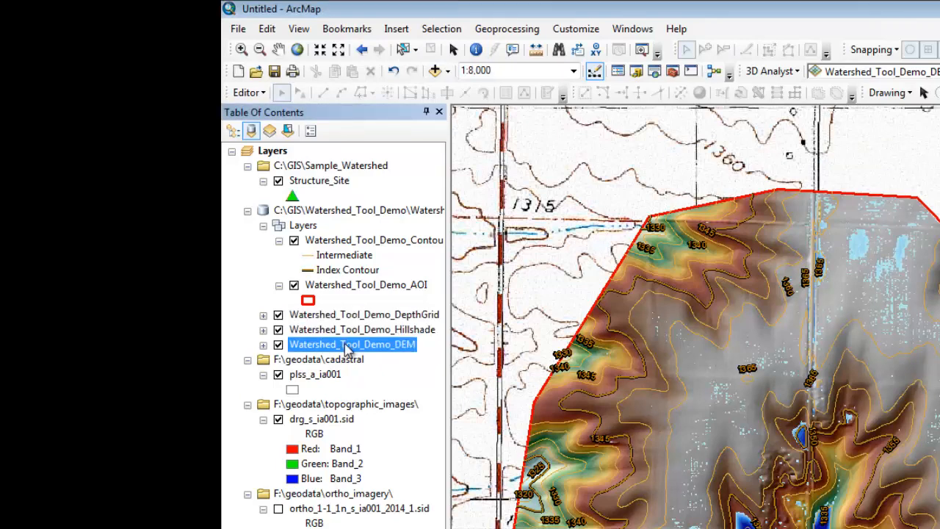
pyautogui.click(372, 291)
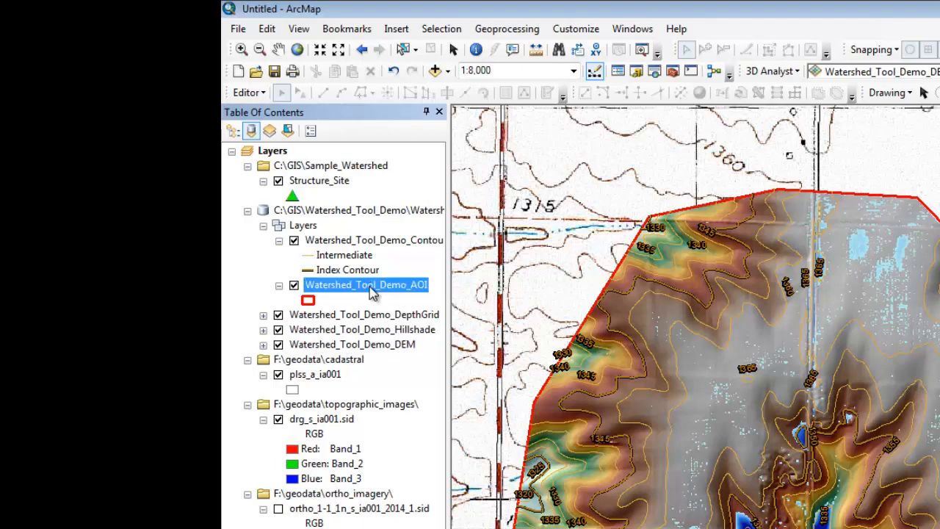
pyautogui.click(356, 240)
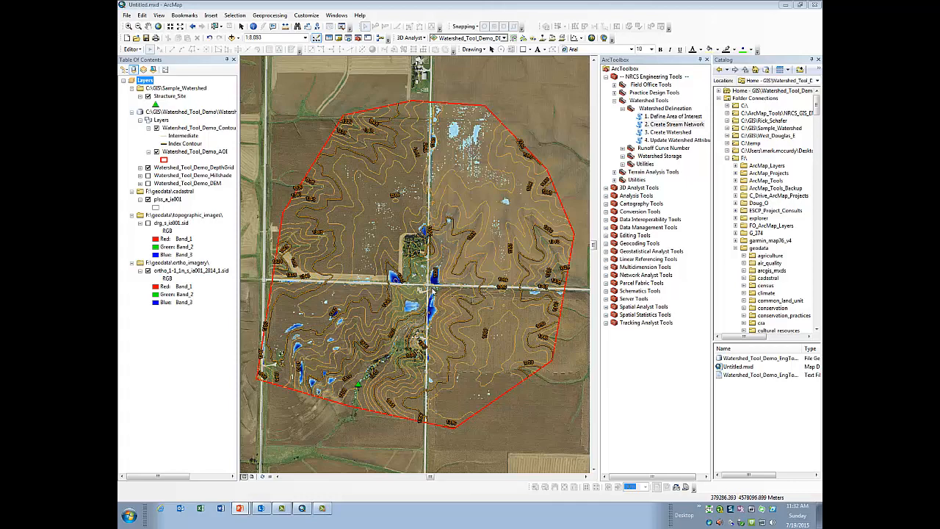
# Hide and reshow the Watershed_Tool_Demo_DepthGrid layer to compare ponding with the imagery around the road intersection, and return to the AOI layer's extent
pyautogui.scroll(-2, 433, 292)
pyautogui.scroll(-3, 433, 292)
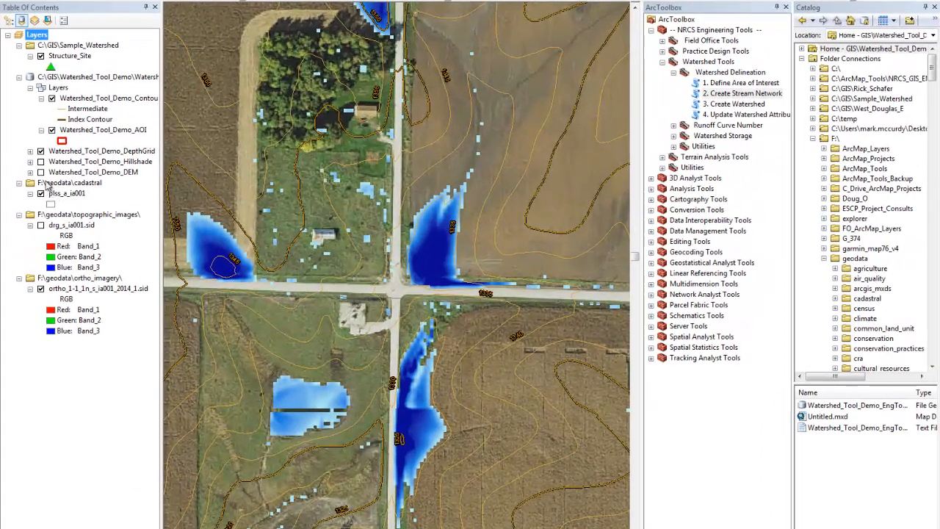
pyautogui.click(40, 150)
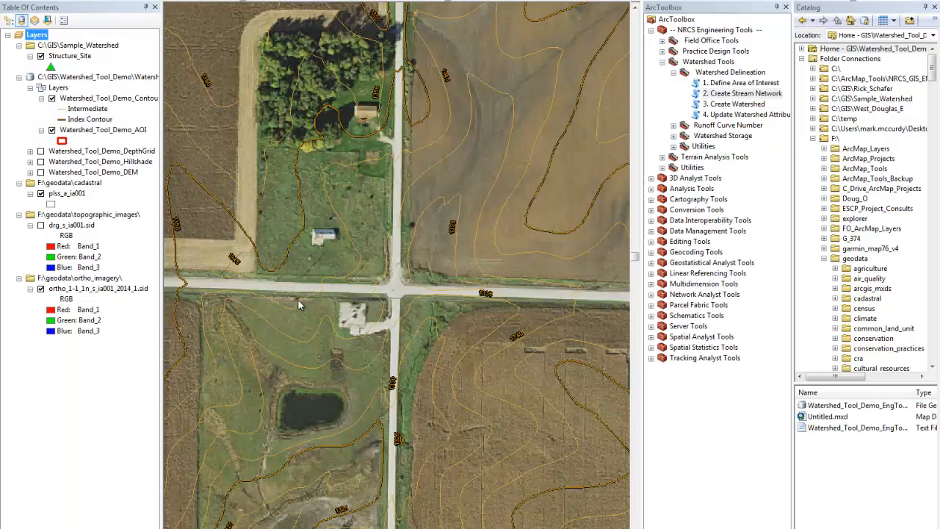
pyautogui.click(40, 151)
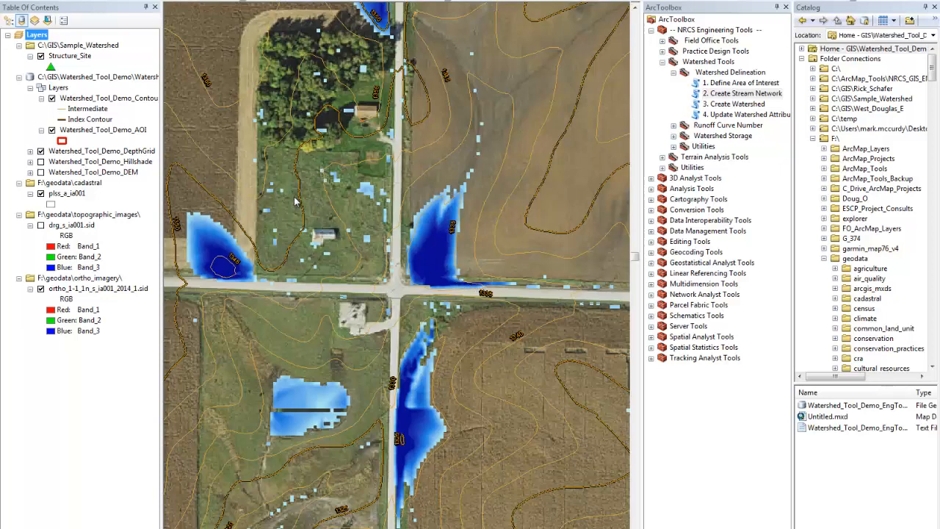
pyautogui.click(135, 132)
pyautogui.rightClick(132, 131)
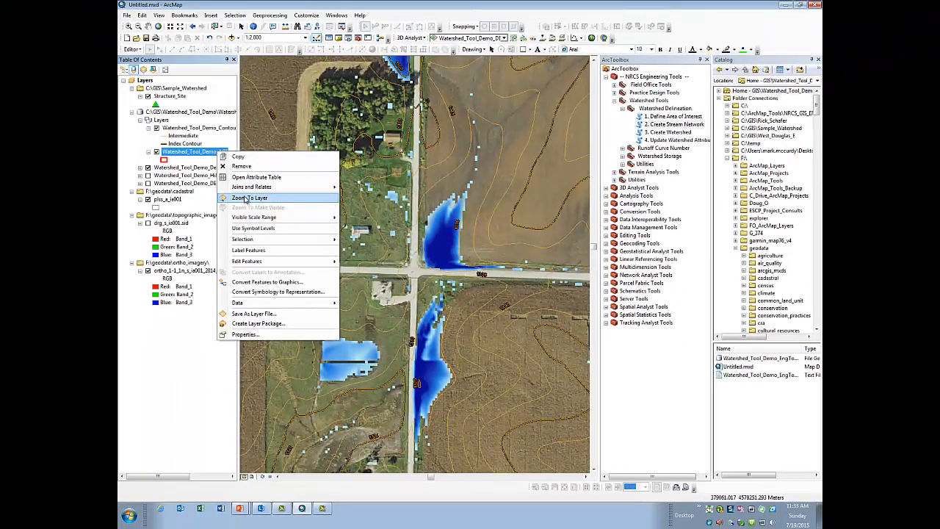
pyautogui.click(224, 195)
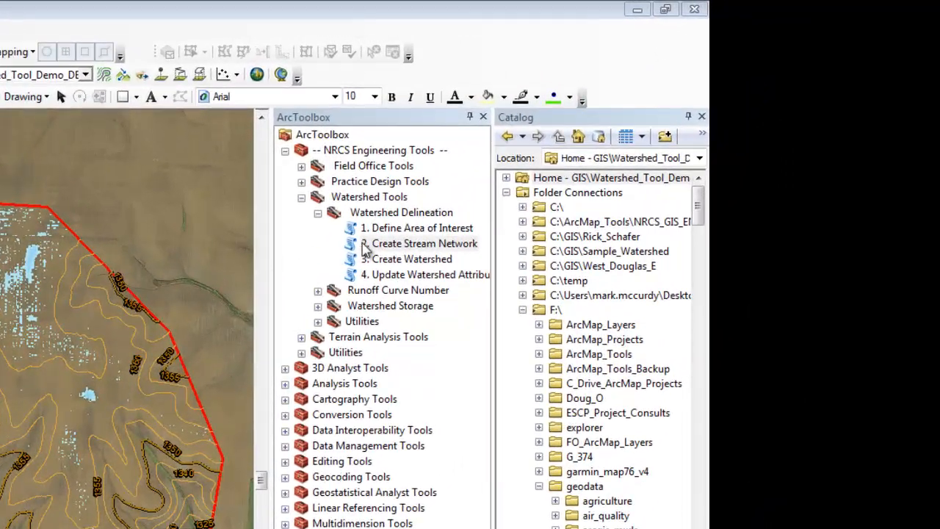
# Run the Create Stream Network tool on Watershed_Tool_Demo_AOI without digitized culverts, using a stream threshold of 1 acre
pyautogui.click(649, 125)
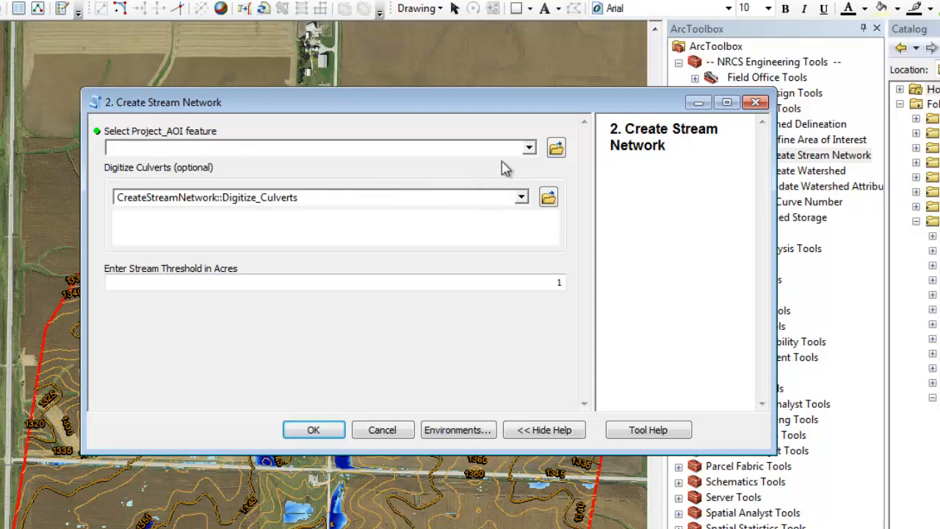
pyautogui.click(528, 147)
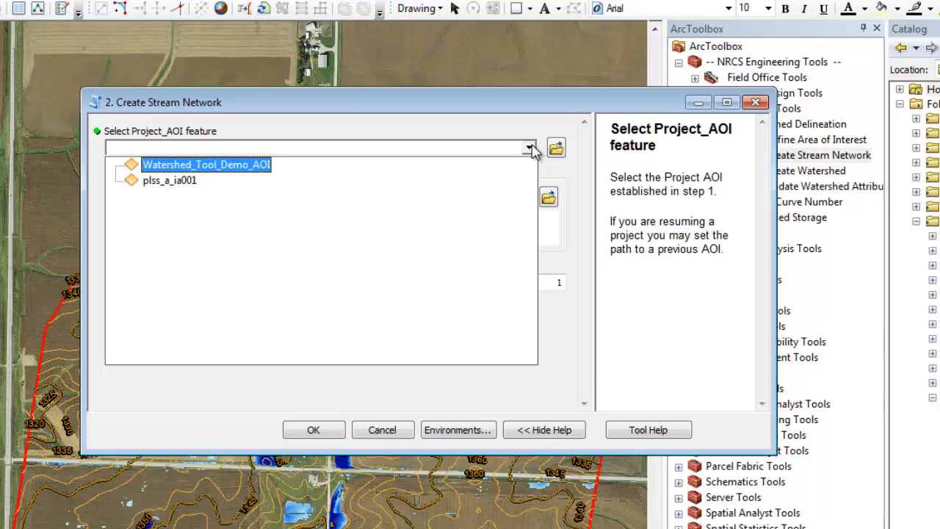
pyautogui.click(256, 166)
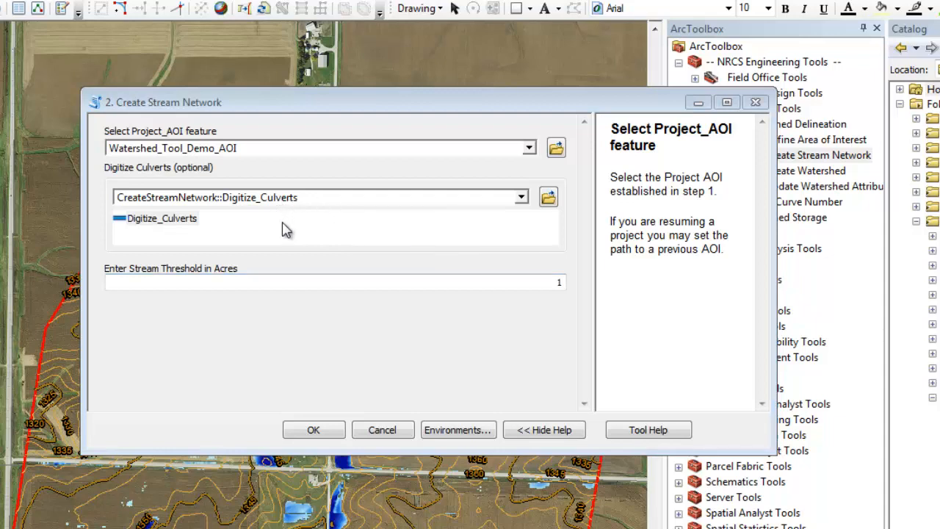
pyautogui.click(334, 198)
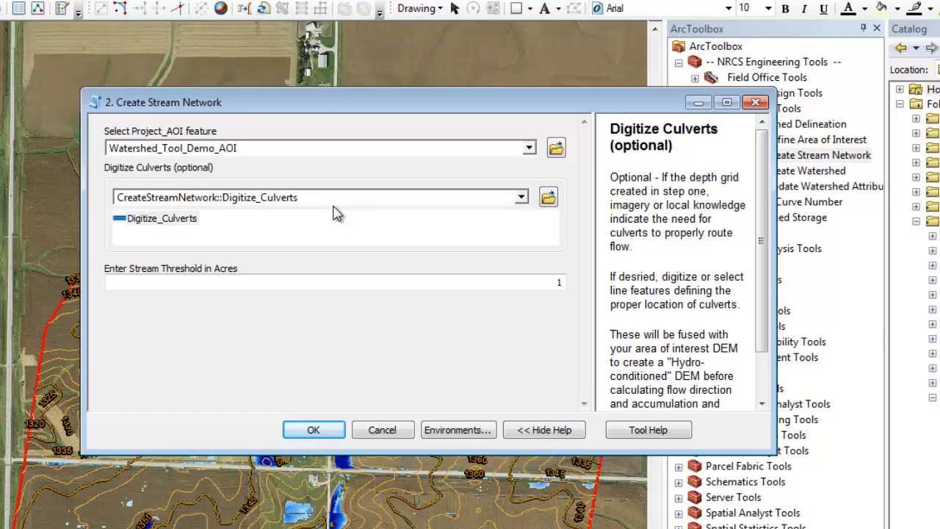
pyautogui.click(307, 288)
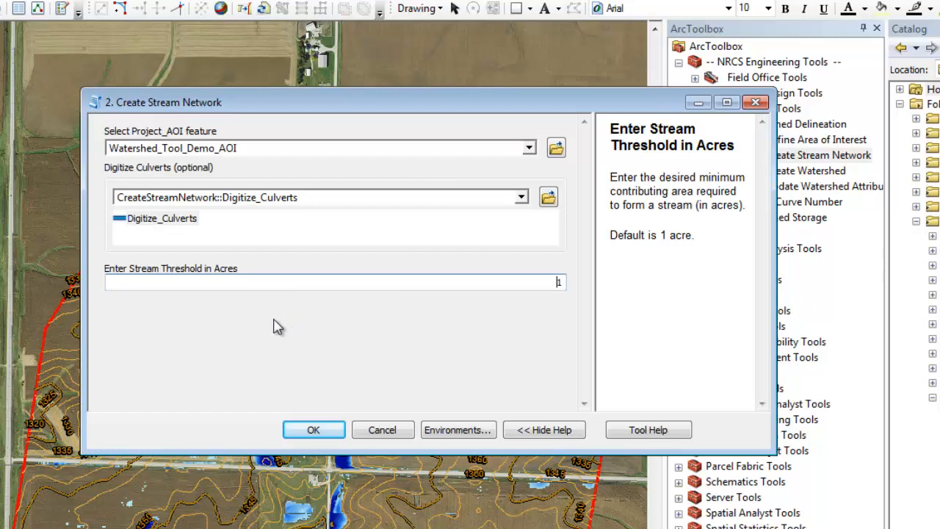
pyautogui.click(318, 431)
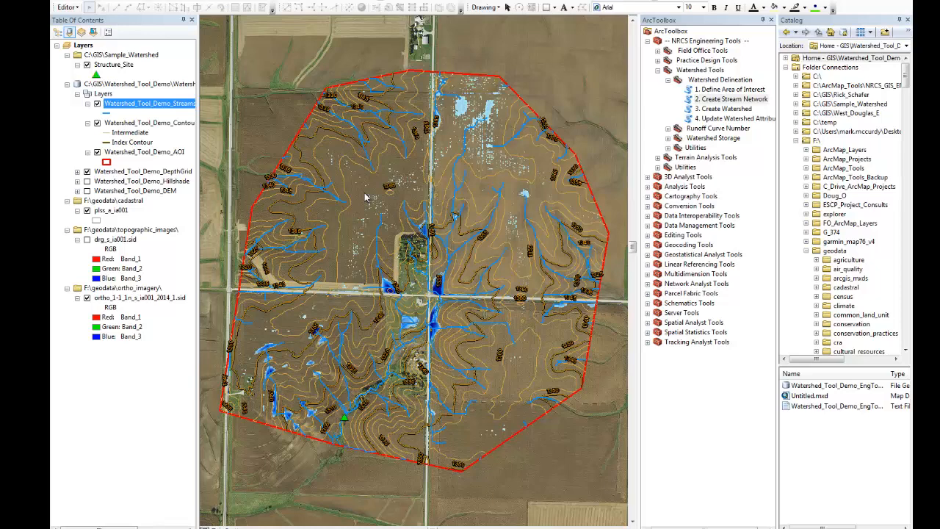
# Examine how the generated streams cross the depressions in the northern field and the roads around the central intersection
pyautogui.moveTo(453, 136); pyautogui.dragTo(443, 189)
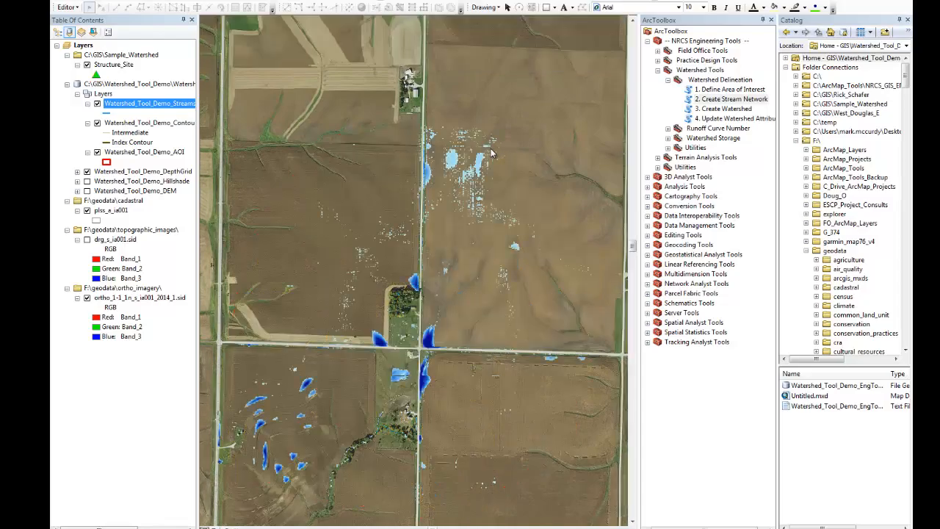
pyautogui.scroll(4, 492, 152)
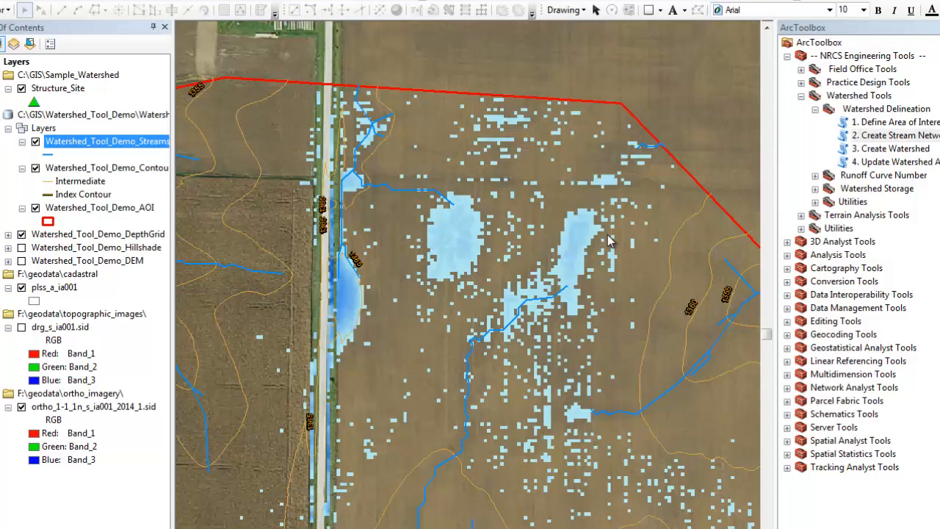
pyautogui.scroll(4, 610, 241)
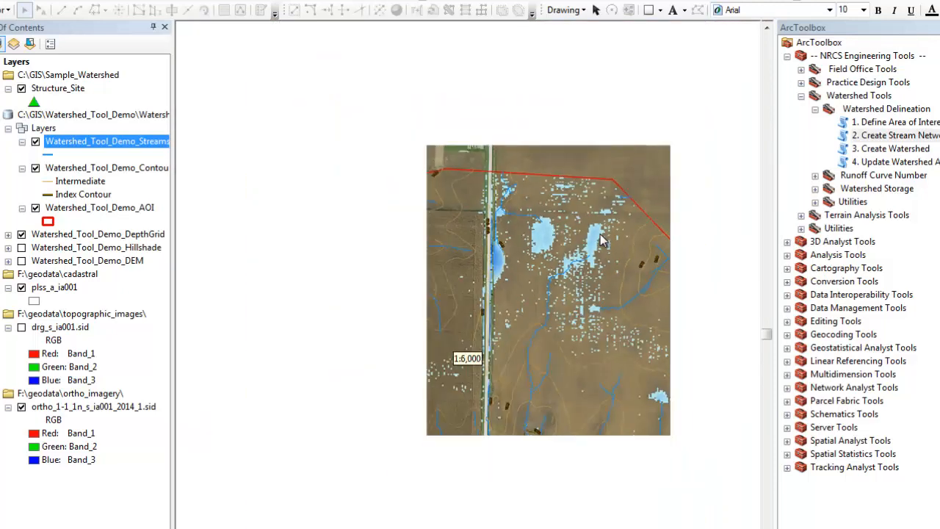
pyautogui.scroll(-4, 606, 272)
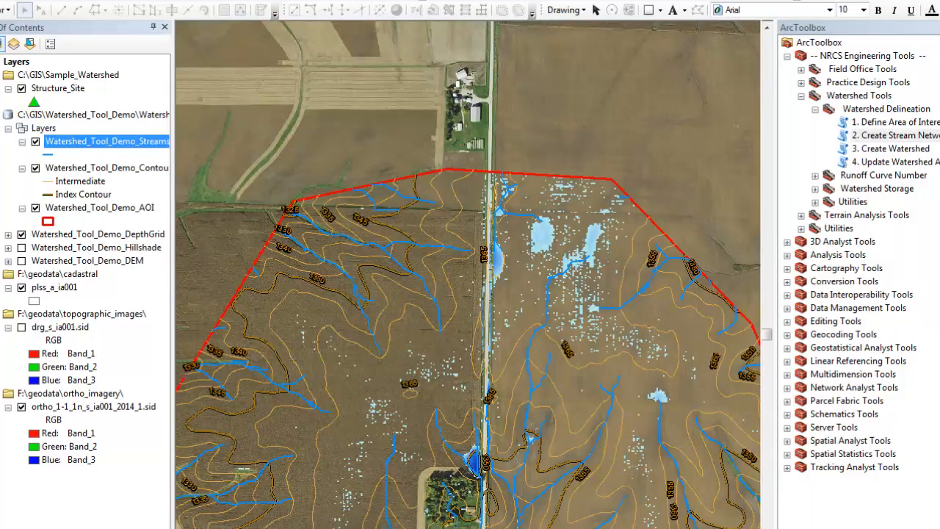
pyautogui.scroll(-3, 470, 352)
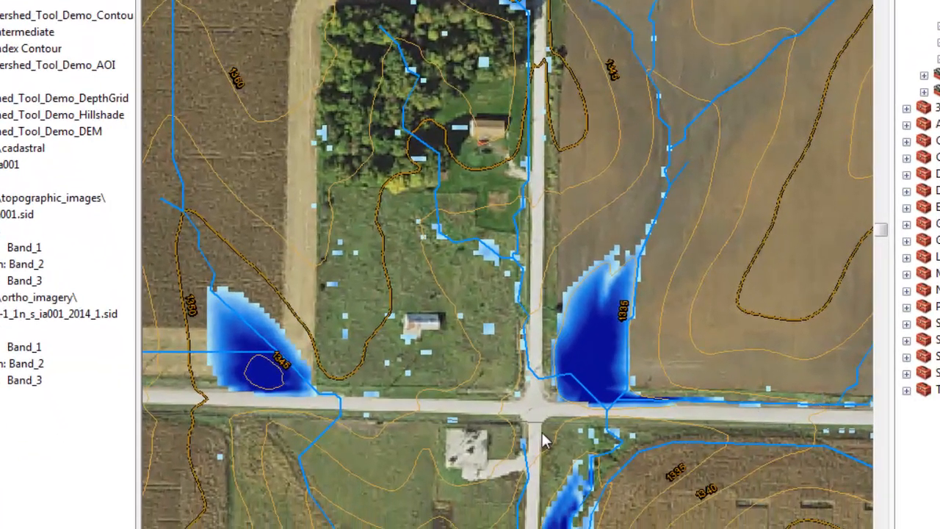
pyautogui.moveTo(542, 432); pyautogui.dragTo(569, 261)
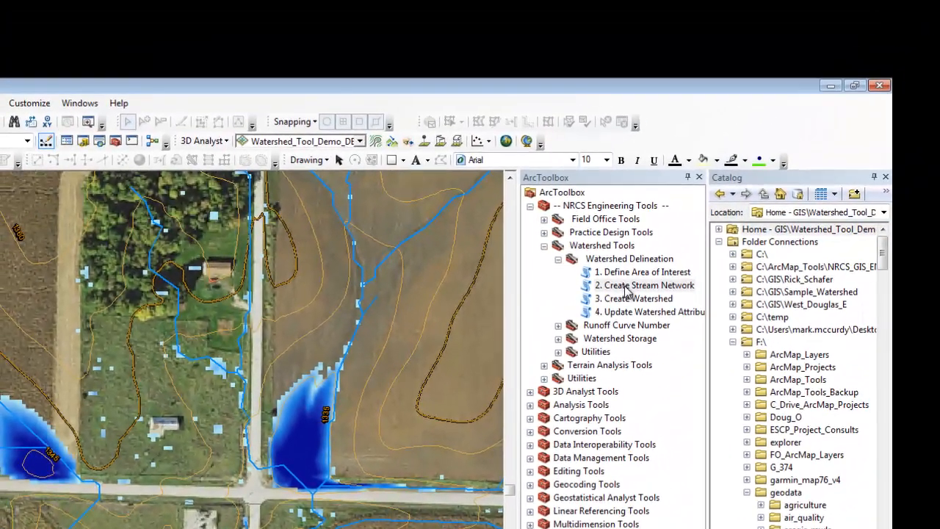
# Reopen the Create Stream Network tool and set its Project_AOI feature to Watershed_Tool_Demo_AOI
pyautogui.doubleClick(623, 287)
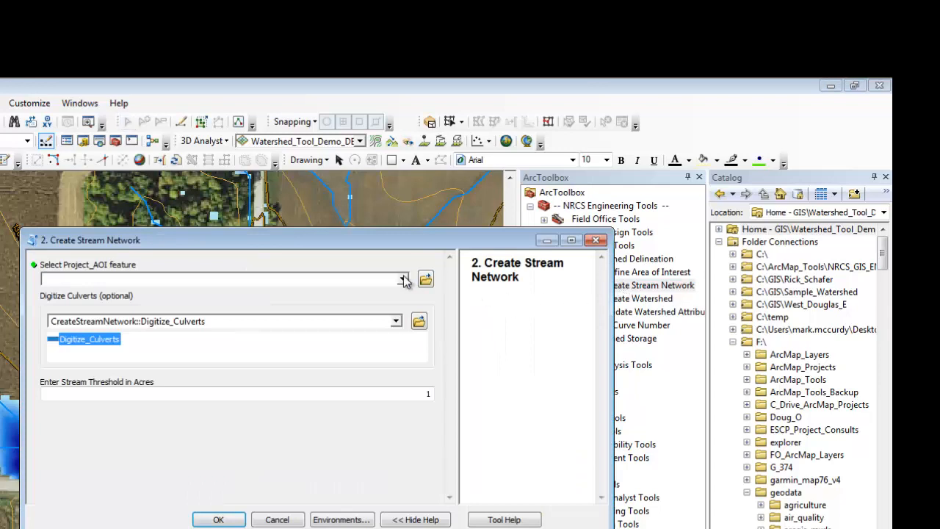
pyautogui.click(403, 279)
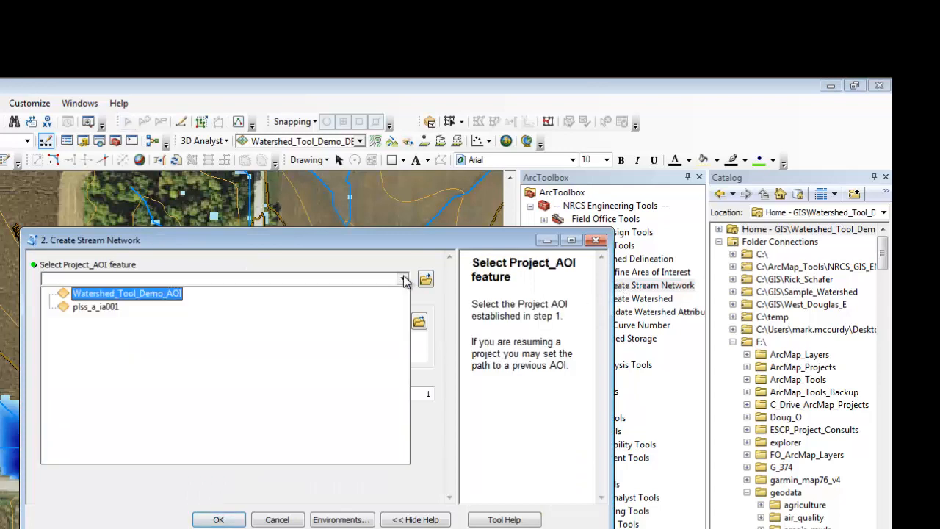
pyautogui.click(141, 293)
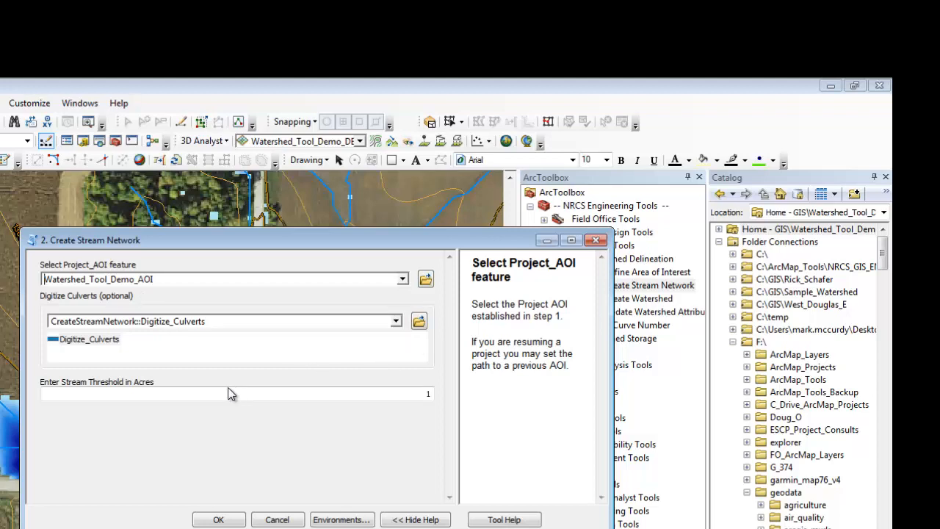
# Digitize two culverts across the east-west road, draining the deep depressions east and west of the intersection
pyautogui.click(191, 346)
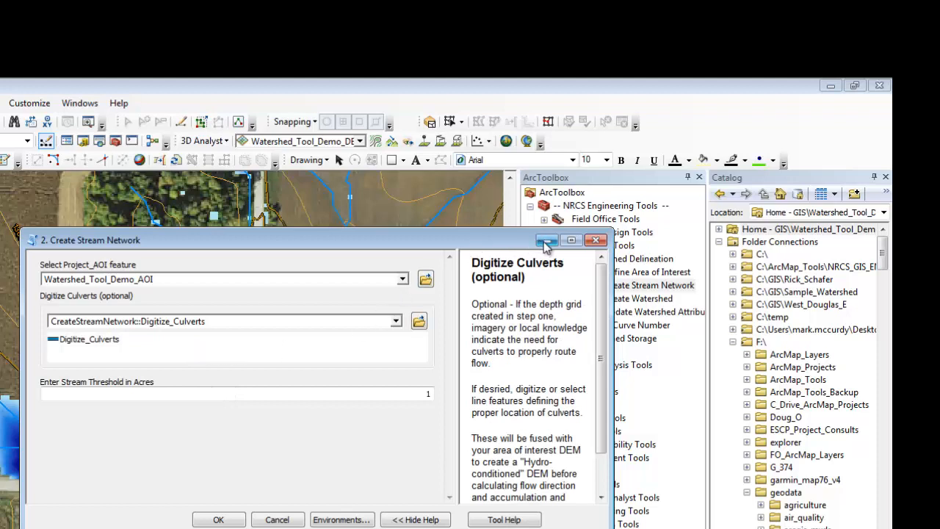
pyautogui.click(522, 256)
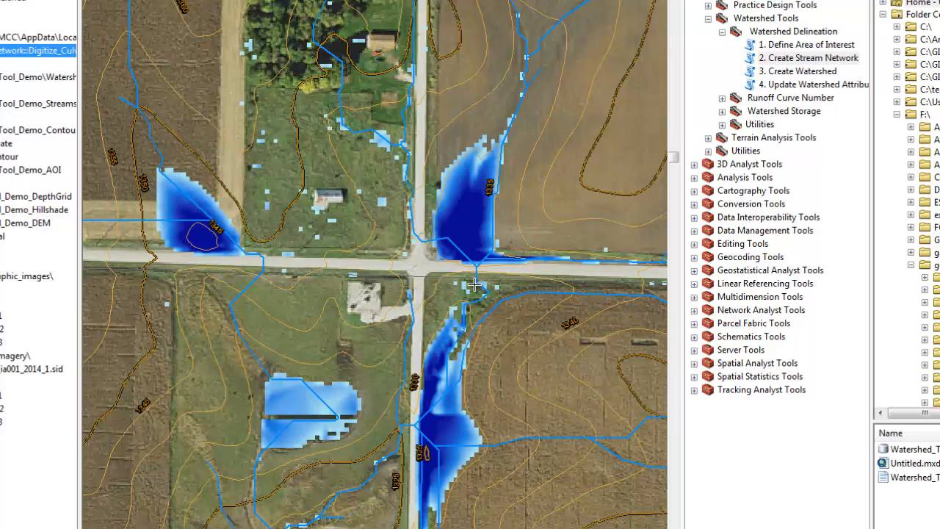
pyautogui.click(475, 283)
pyautogui.doubleClick(473, 252)
pyautogui.click(204, 278)
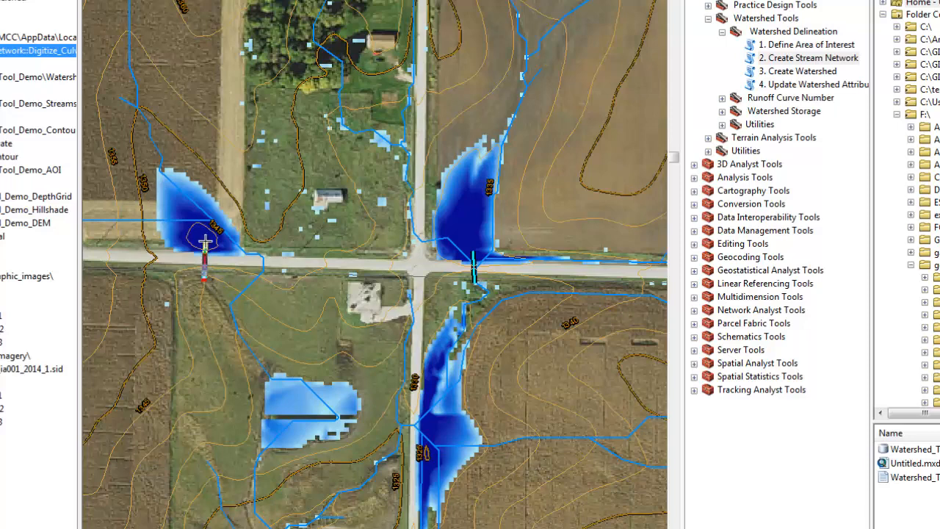
pyautogui.doubleClick(205, 242)
# Digitize a culvert across the north-south road south of the intersection and another through the embankment in the southwestern depression
pyautogui.click(397, 456)
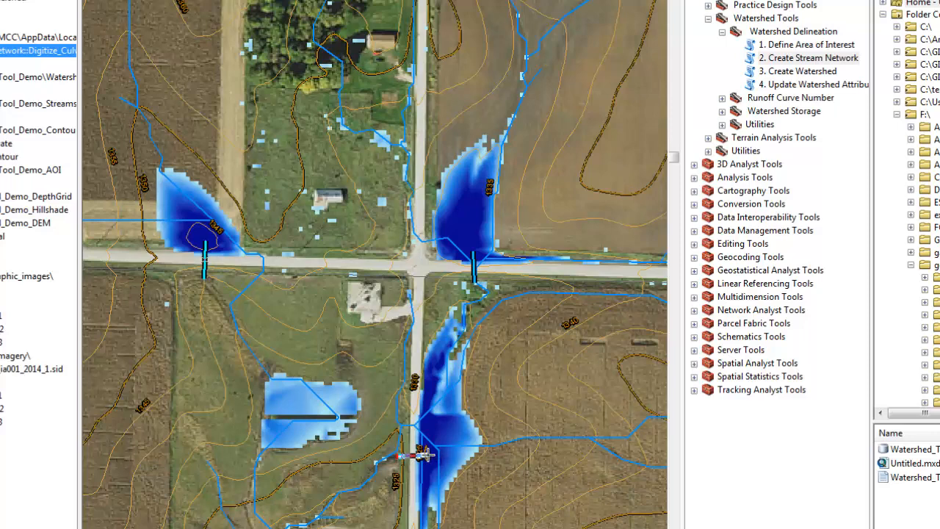
pyautogui.doubleClick(426, 456)
pyautogui.click(258, 459)
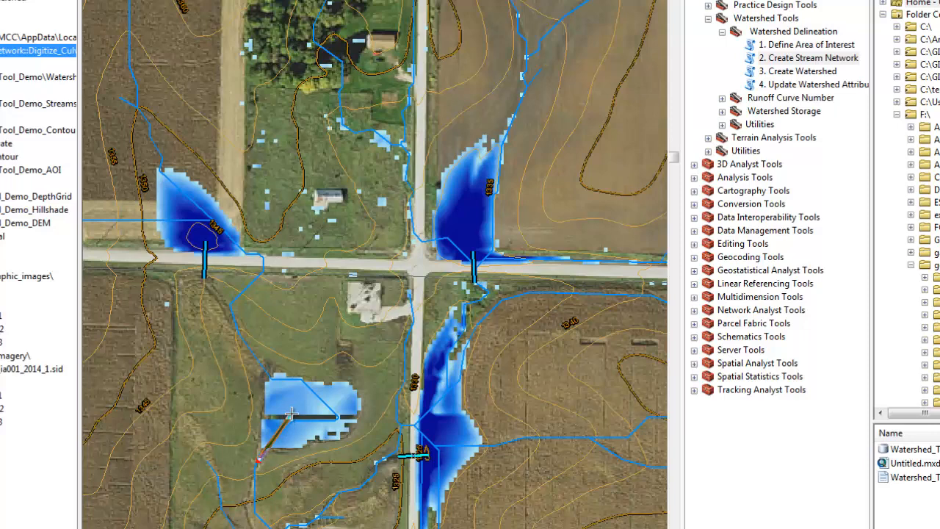
pyautogui.doubleClick(291, 415)
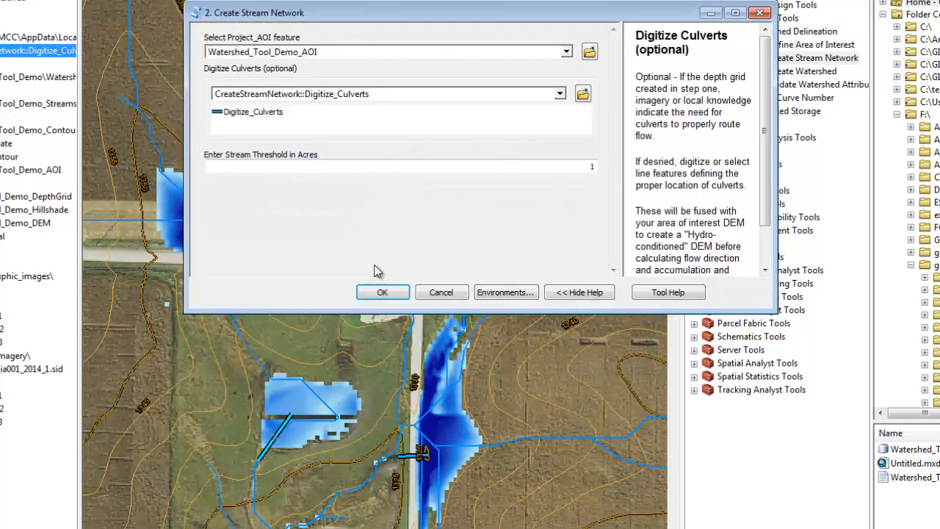
# Run Create Stream Network with the digitized culverts and a 1-acre threshold, and return to the Watershed_Tool_Demo_AOI extent
pyautogui.click(381, 293)
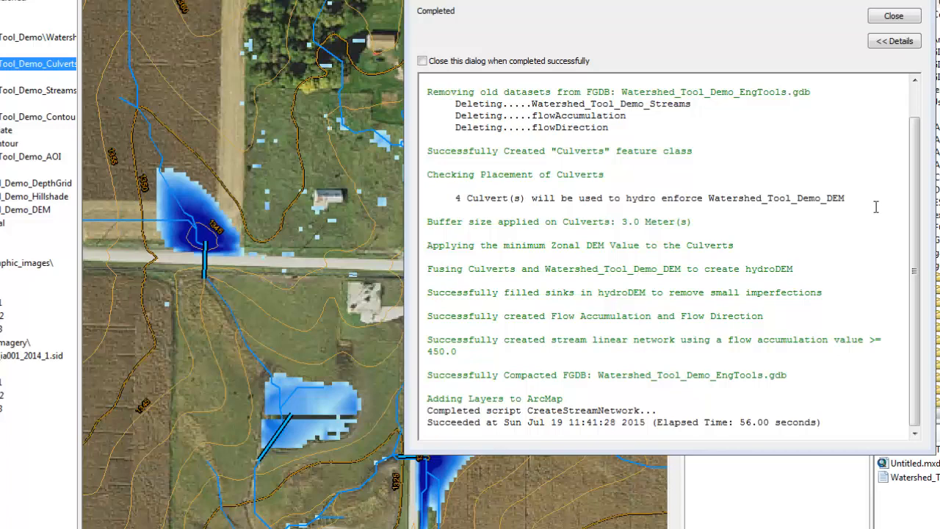
pyautogui.click(893, 17)
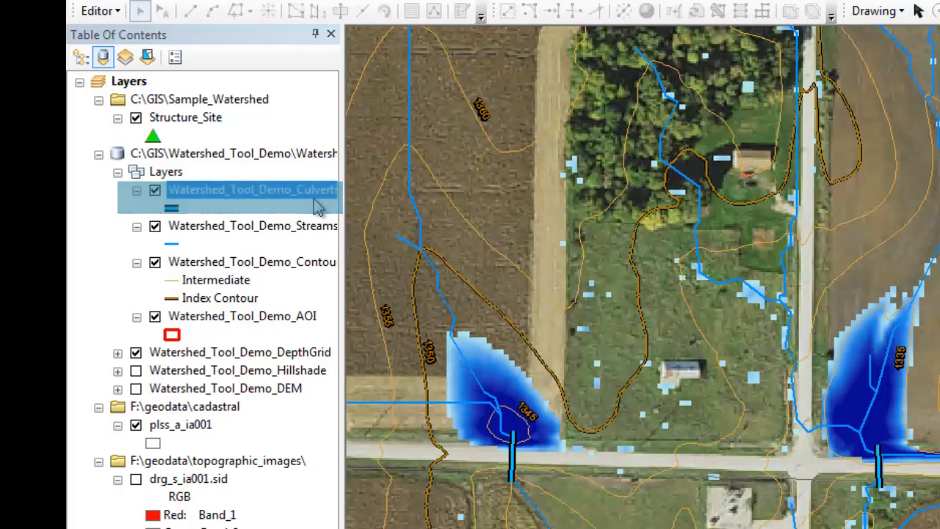
pyautogui.rightClick(210, 316)
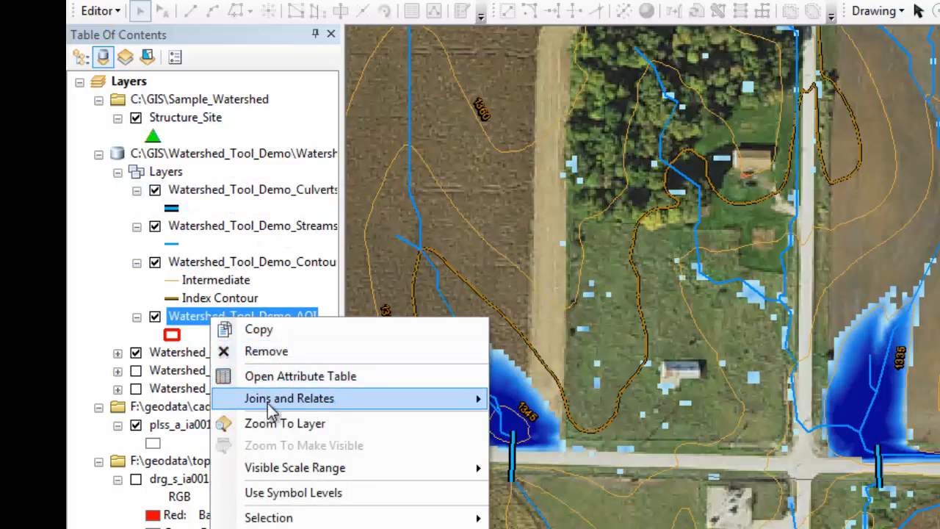
pyautogui.click(275, 424)
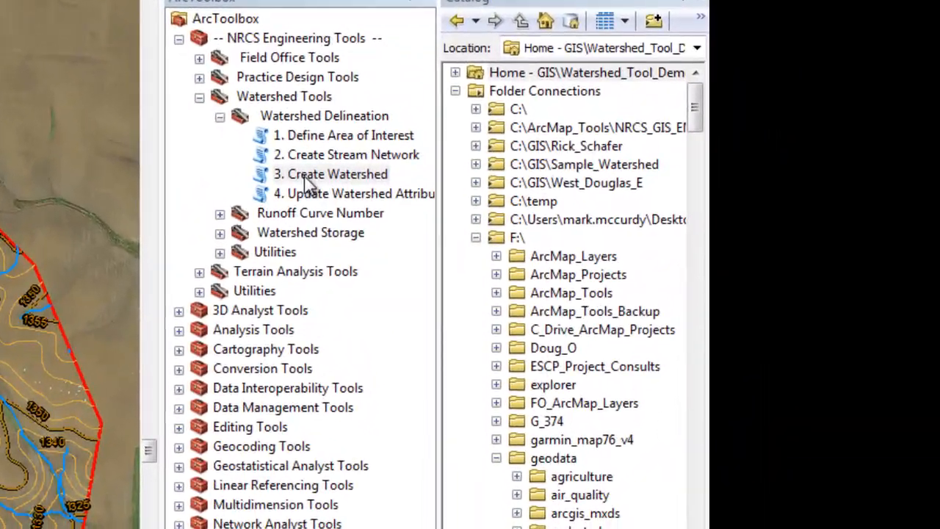
# Open the Create Watershed tool and set its AOI stream network feature to Watershed_Tool_Demo_Streams
pyautogui.doubleClick(361, 246)
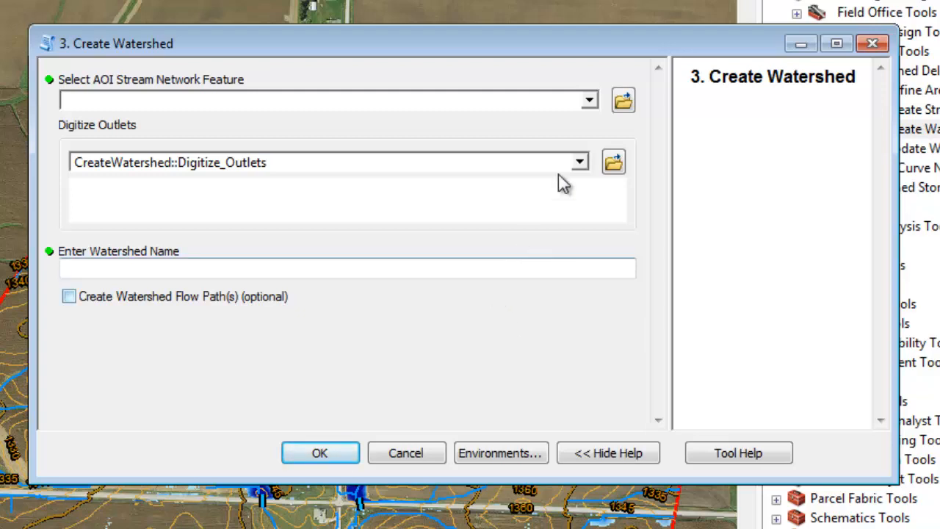
pyautogui.click(589, 100)
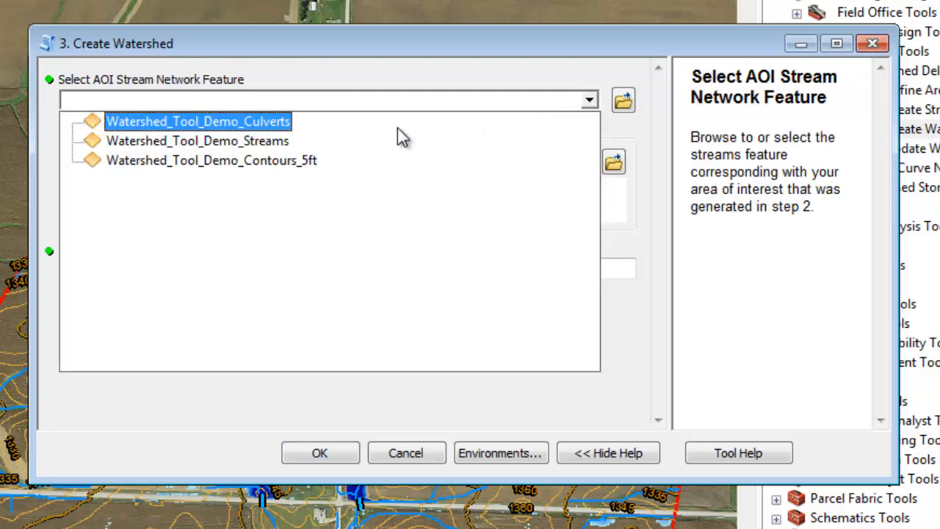
pyautogui.click(155, 141)
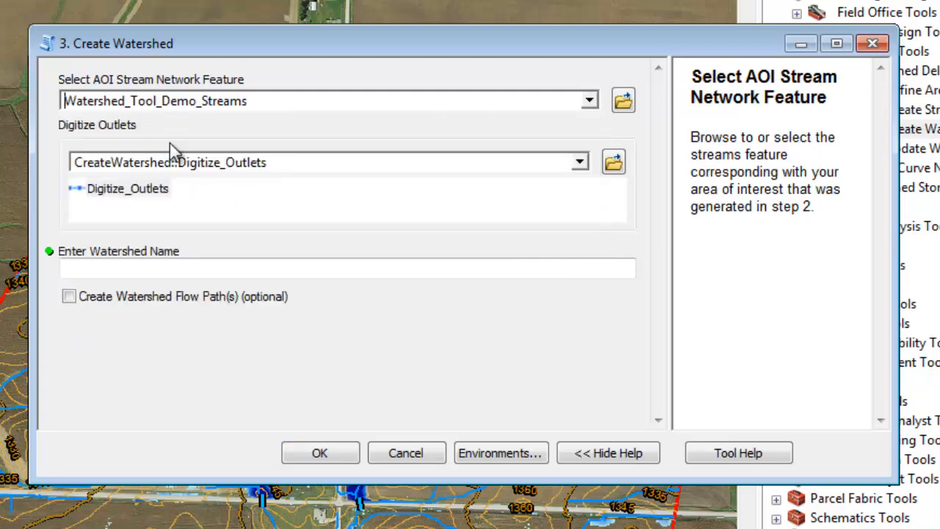
# Digitize a two-segment outlet line about 277 m long across the stream, passing through the Structure_Site point
pyautogui.click(362, 168)
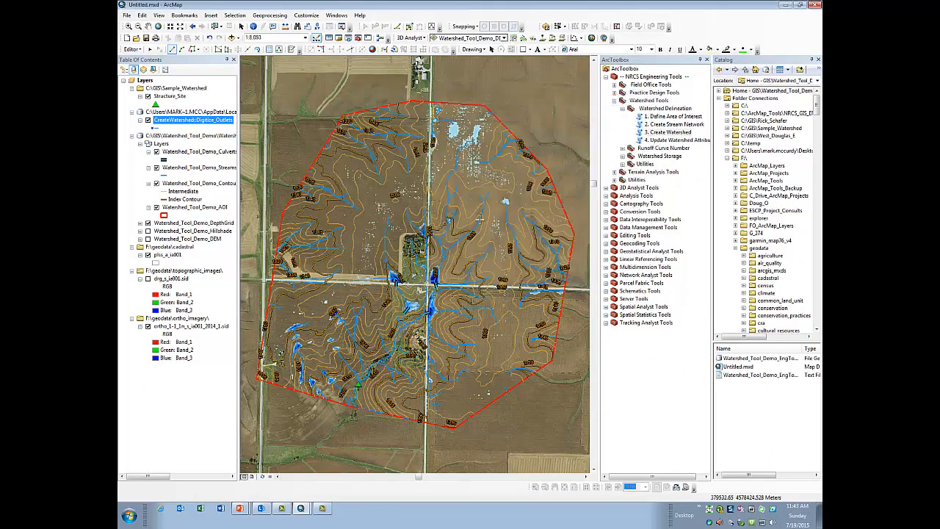
pyautogui.click(616, 97)
pyautogui.scroll(5, 357, 385)
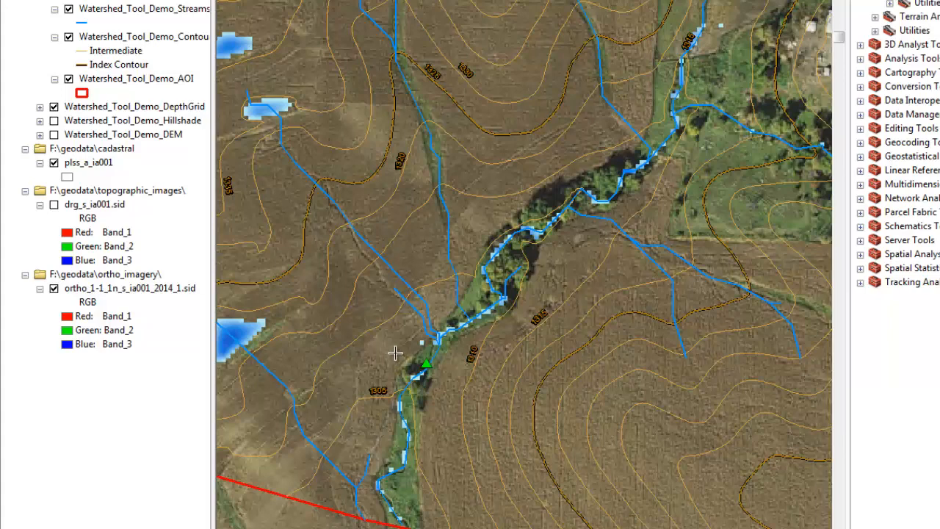
pyautogui.click(260, 241)
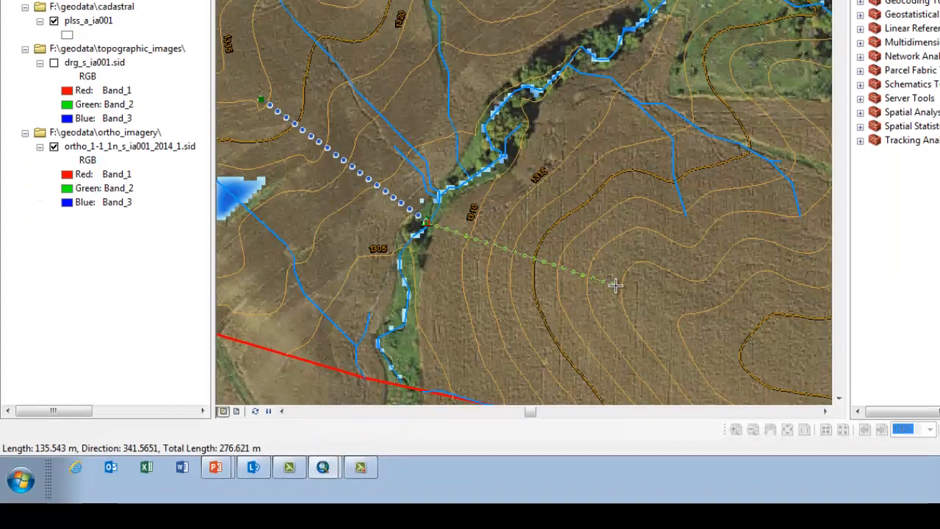
pyautogui.doubleClick(615, 425)
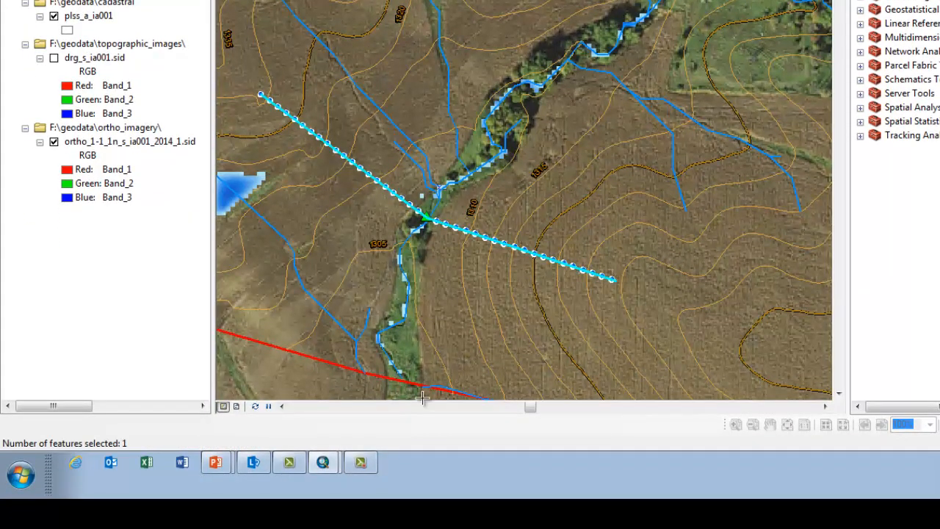
# Name the watershed WTD, enable creation of watershed flow paths, and run the Create Watershed tool
pyautogui.moveTo(323, 462)
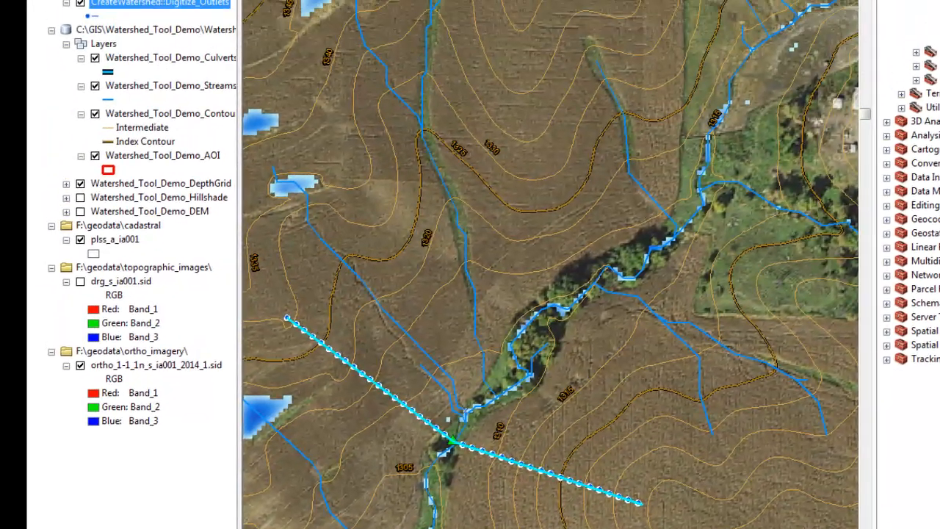
pyautogui.click(379, 482)
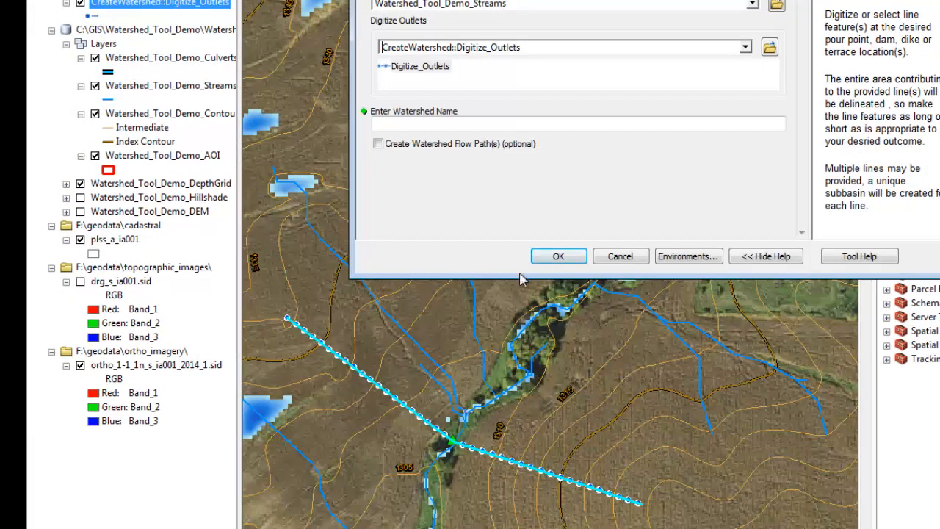
pyautogui.click(420, 121)
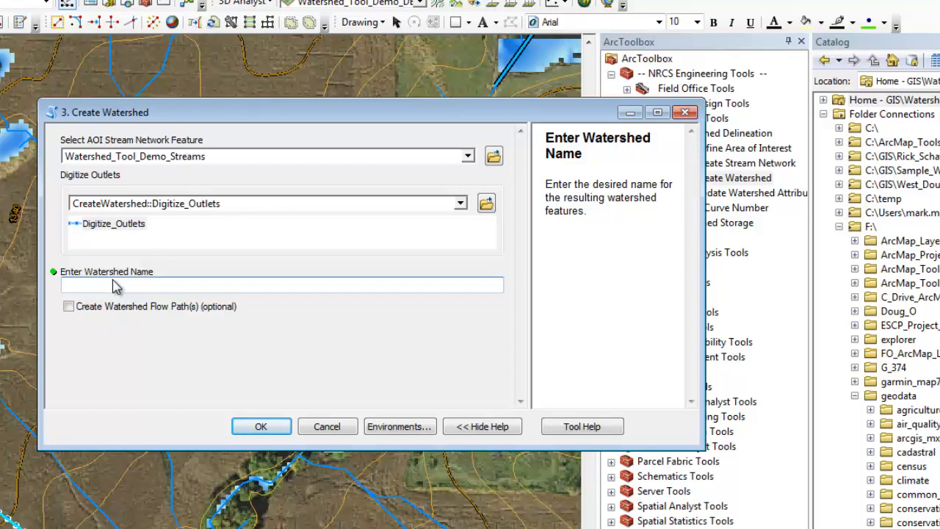
pyautogui.write('WTD')
pyautogui.click(69, 307)
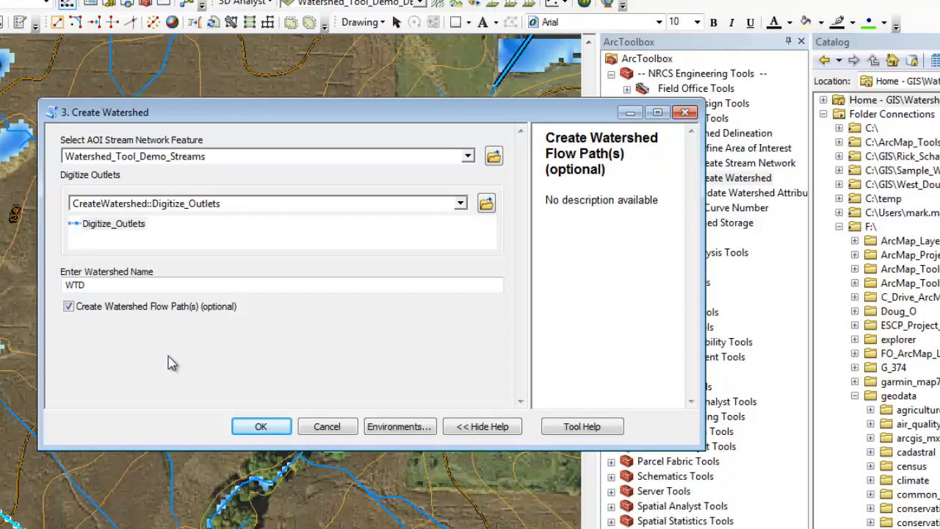
pyautogui.click(262, 427)
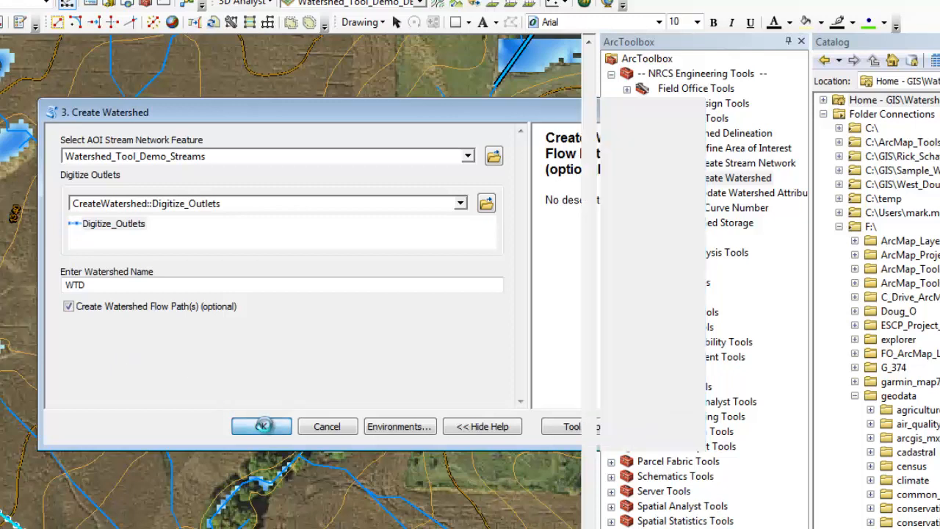
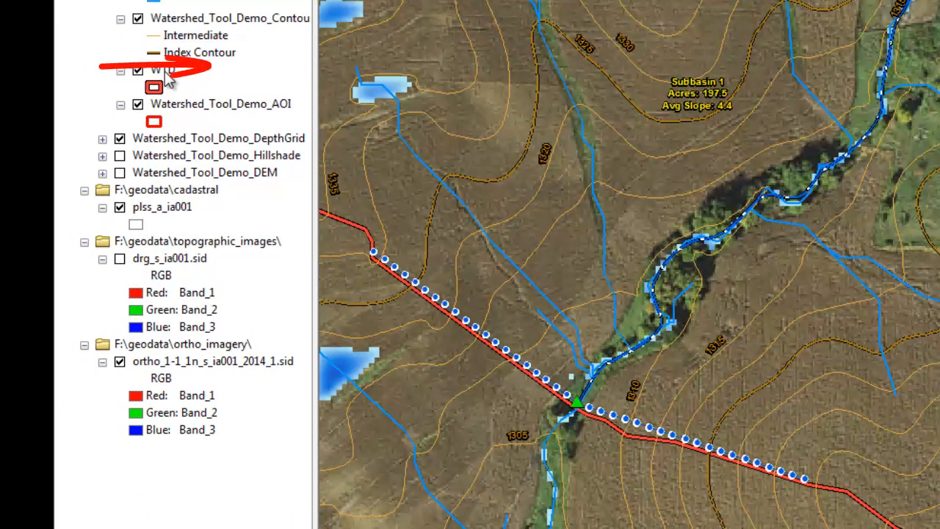
# Zoom to the WTD watershed layer to view its full boundary and subbasin
pyautogui.click(163, 71)
pyautogui.rightClick(166, 75)
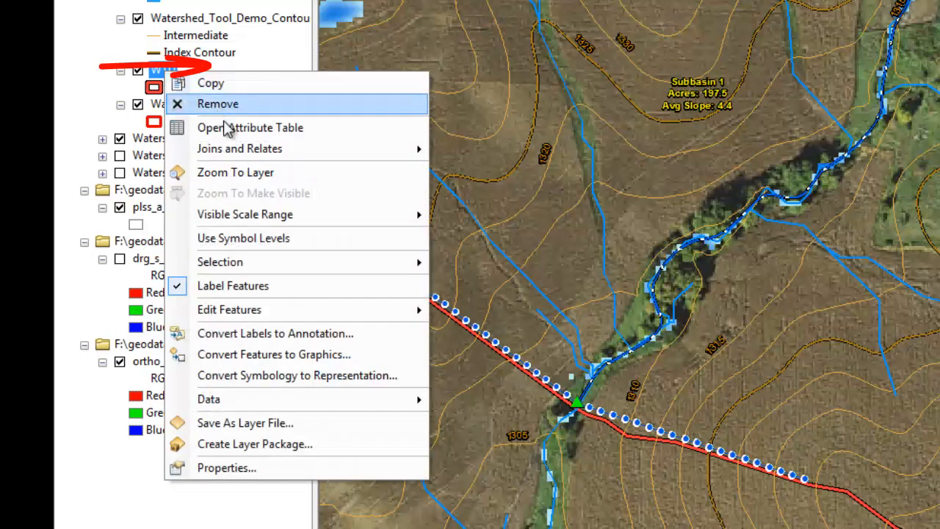
pyautogui.click(242, 173)
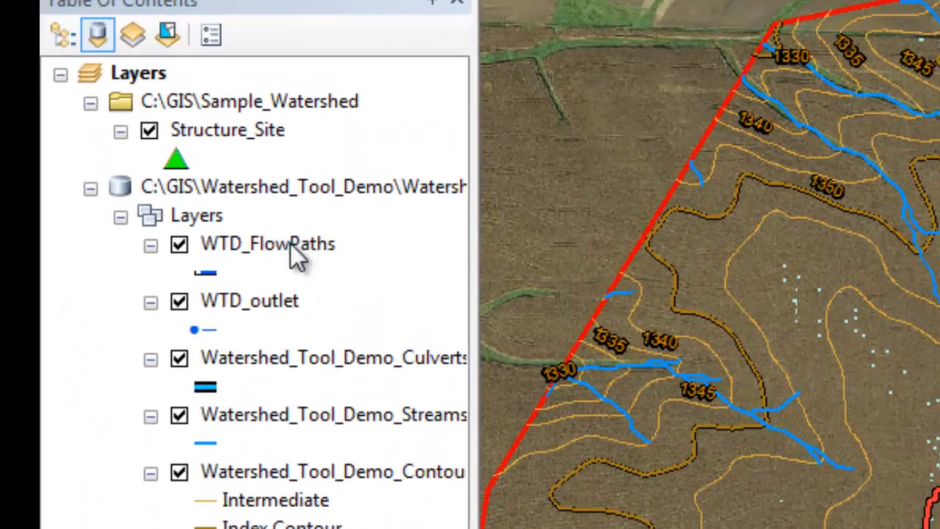
# Open the WTD_FlowPaths attribute table to review the flow path's attributes
pyautogui.click(290, 243)
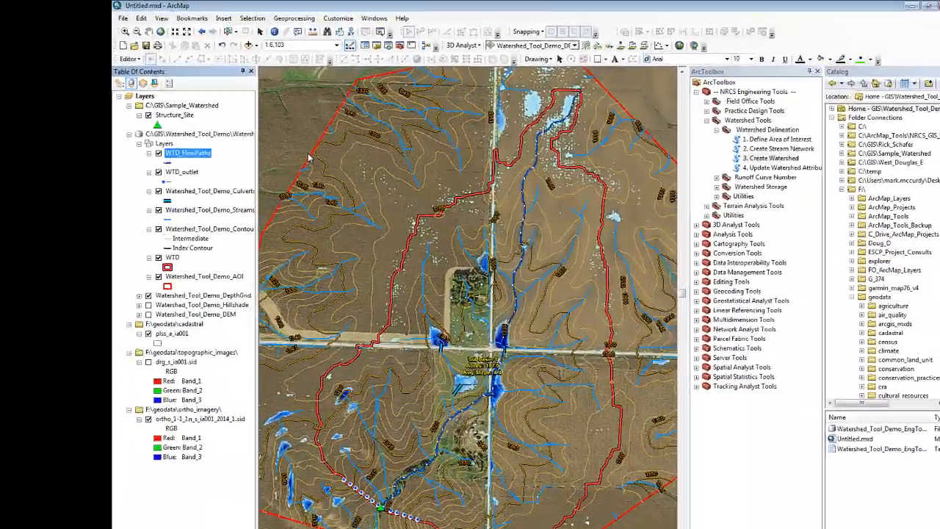
pyautogui.rightClick(194, 152)
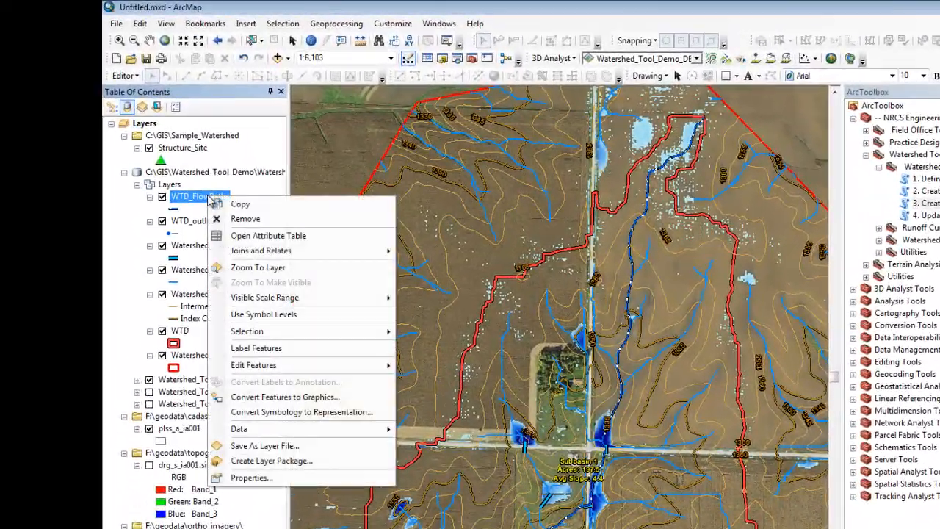
pyautogui.click(247, 236)
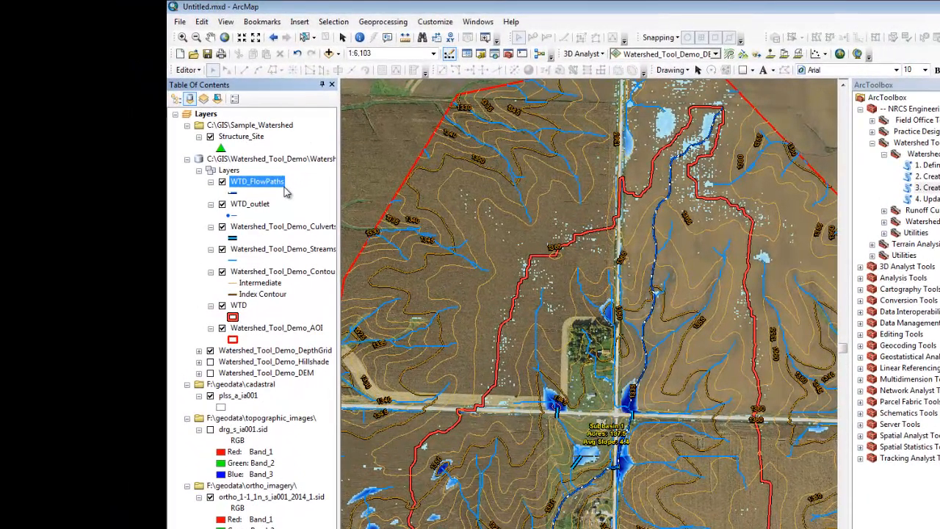
# Set the label field of the WTD_FlowPaths layer to Length_ft and turn on its feature labels
pyautogui.rightClick(266, 181)
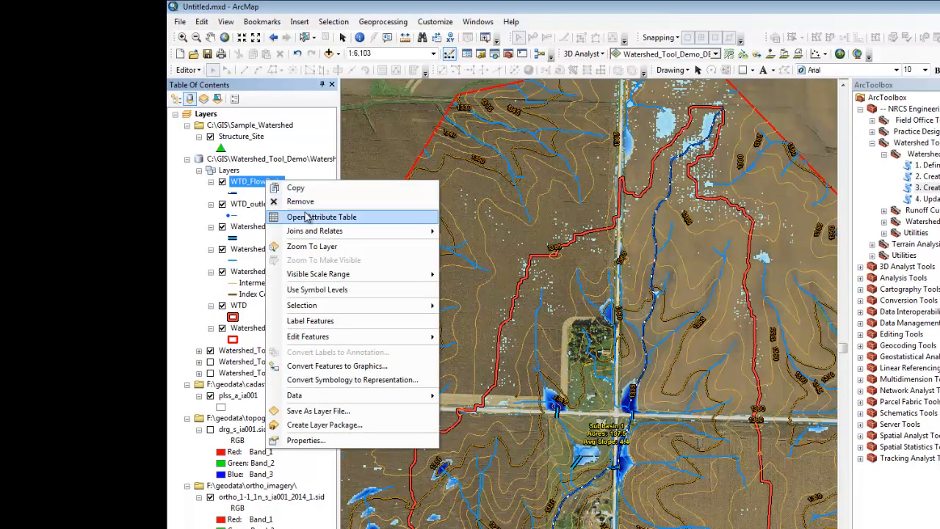
pyautogui.click(314, 440)
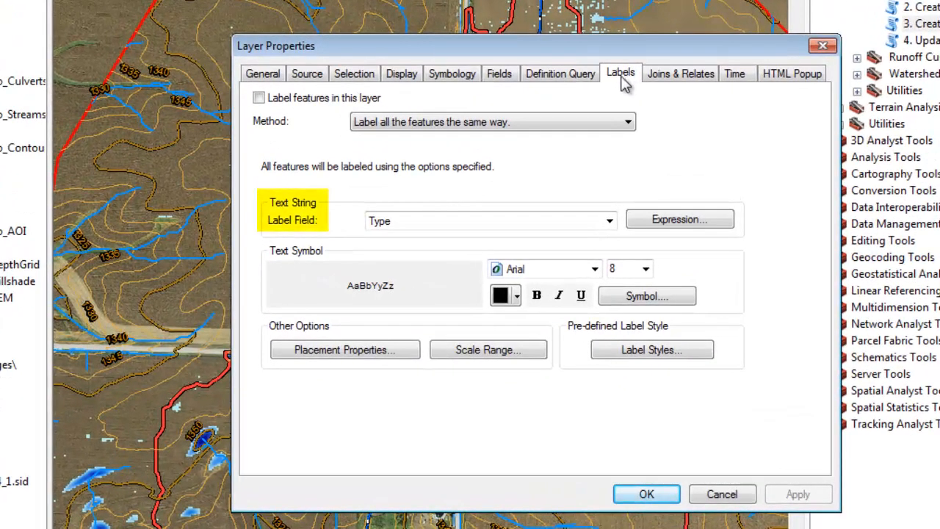
pyautogui.click(609, 221)
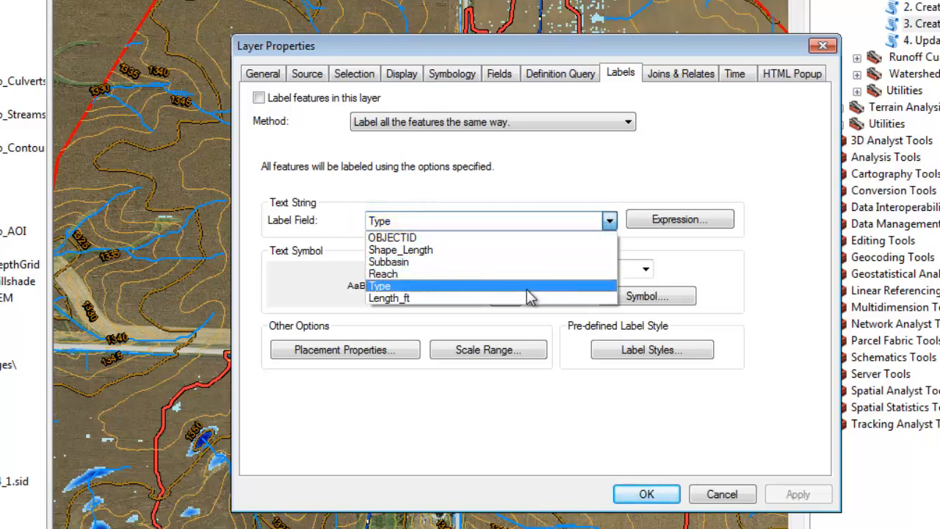
pyautogui.click(411, 298)
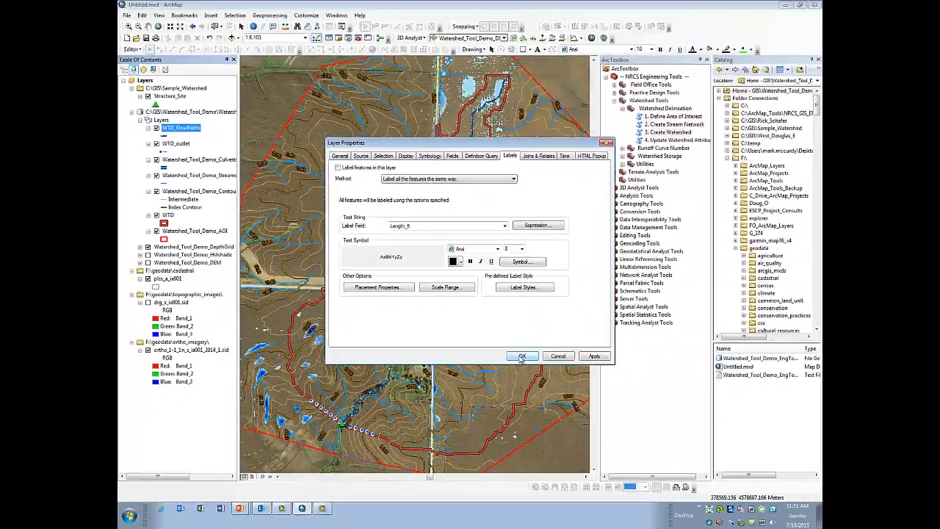
pyautogui.click(646, 493)
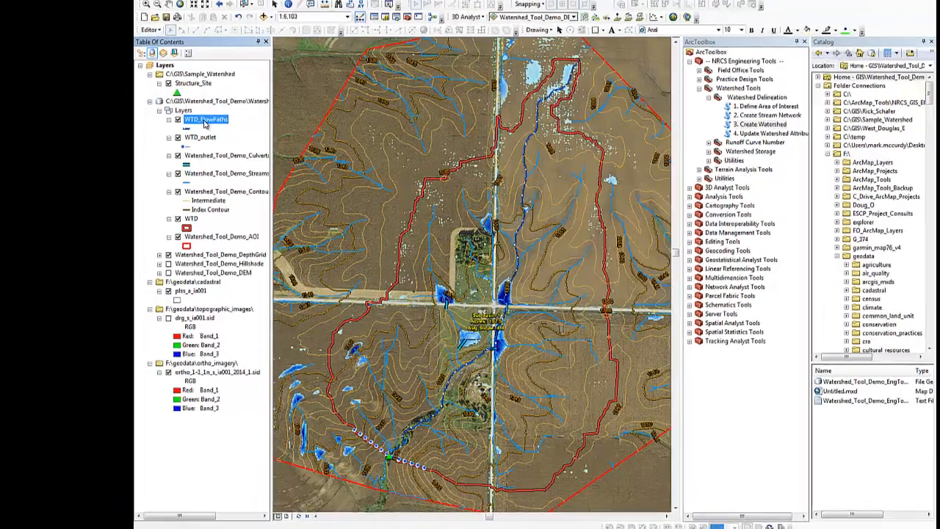
pyautogui.rightClick(180, 129)
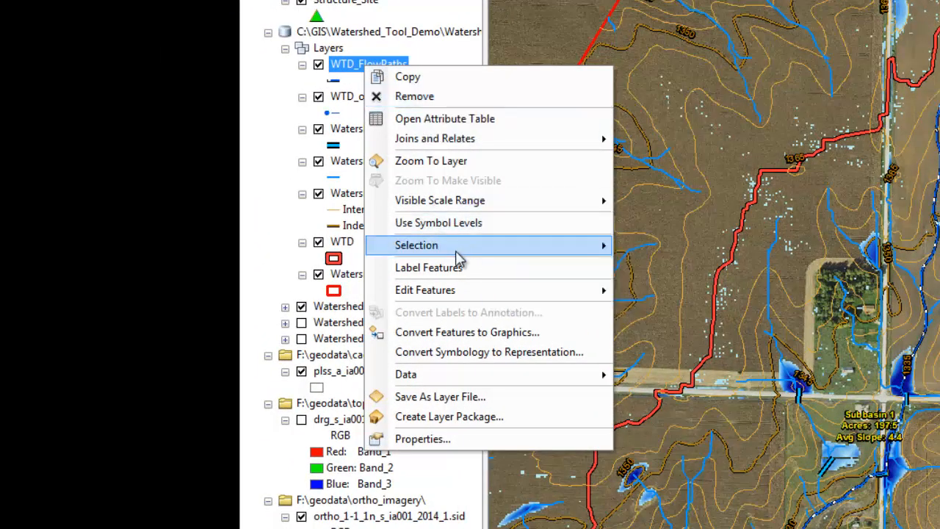
pyautogui.click(430, 269)
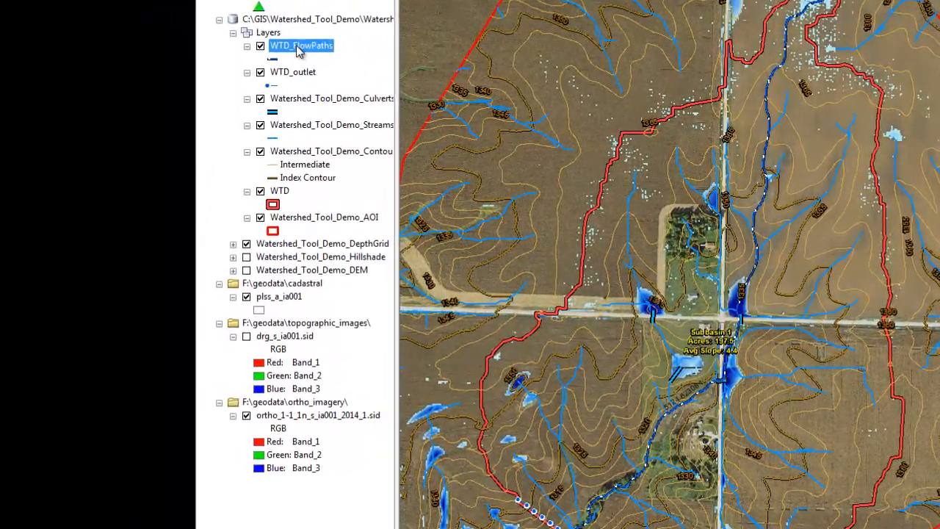
# Format the WTD_FlowPaths labels with 16-point text in bright yellow and apply the layer properties
pyautogui.rightClick(190, 120)
pyautogui.click(374, 350)
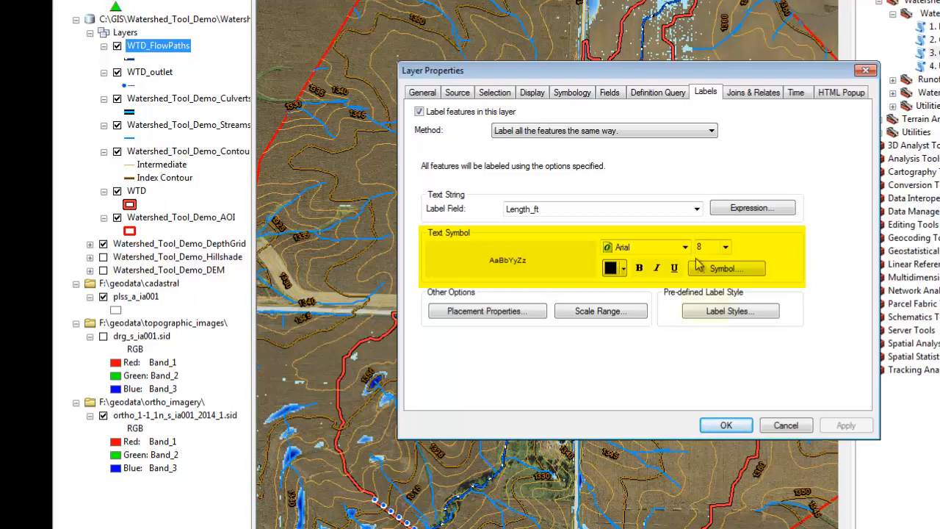
pyautogui.click(724, 247)
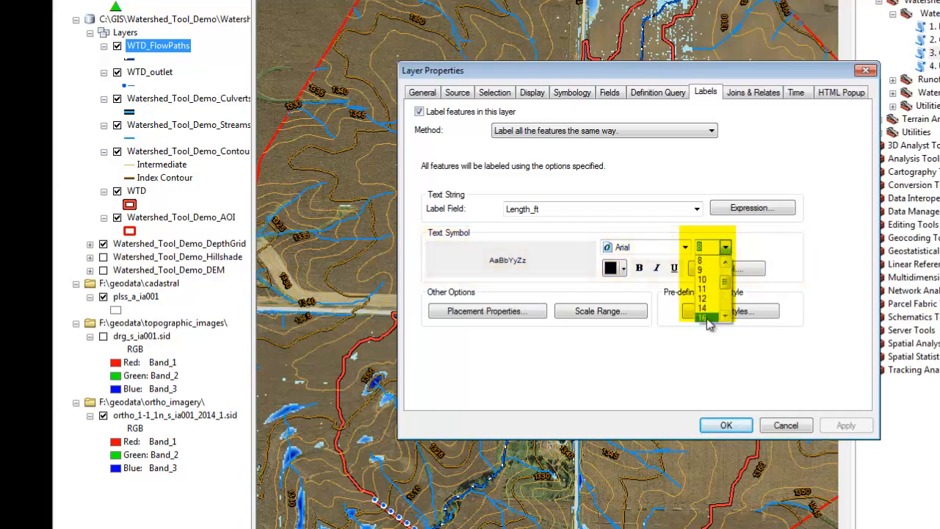
pyautogui.click(712, 321)
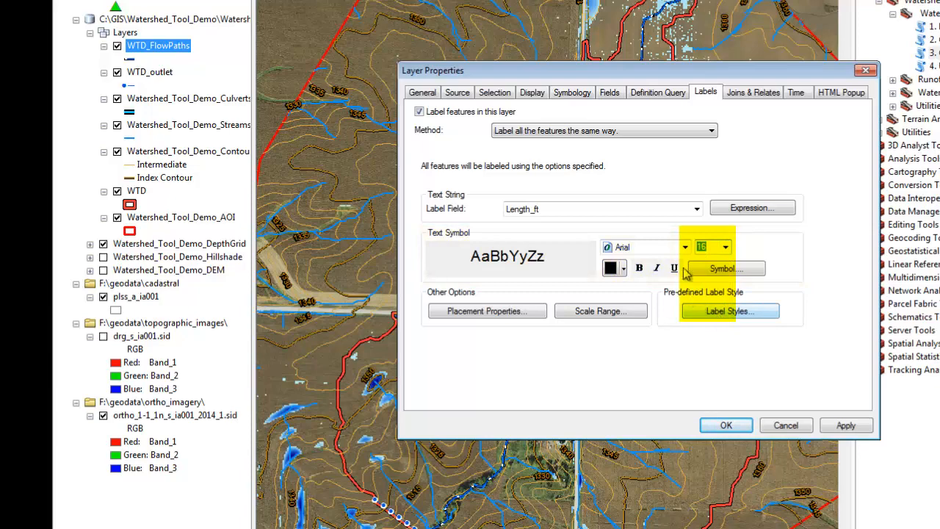
pyautogui.click(614, 269)
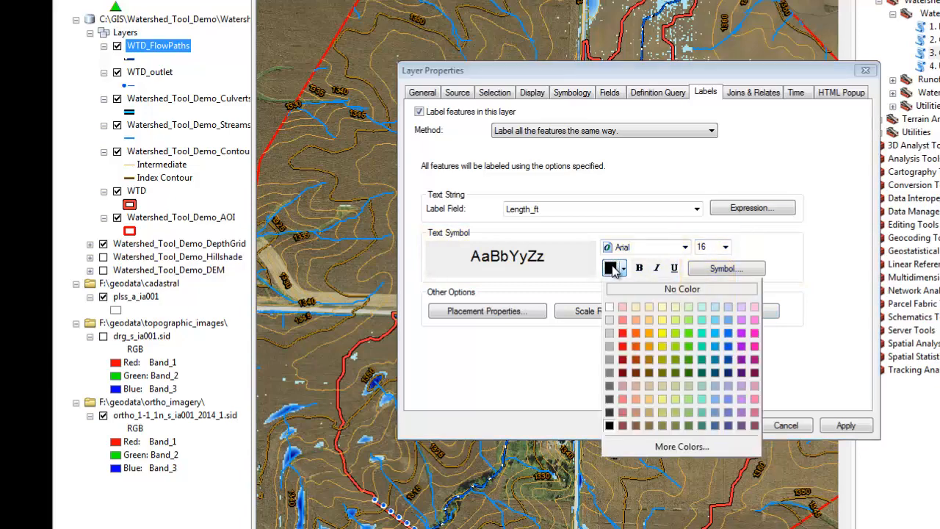
pyautogui.click(660, 331)
pyautogui.click(726, 425)
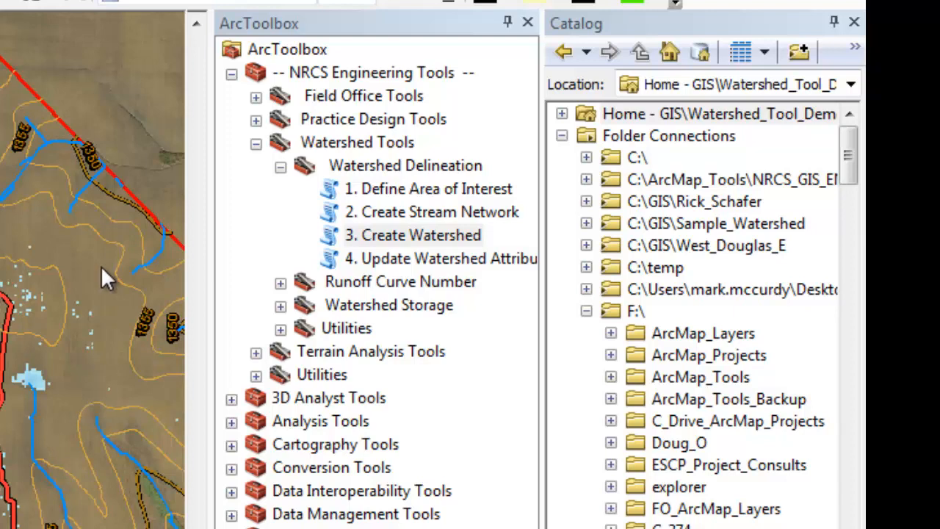
pyautogui.click(329, 188)
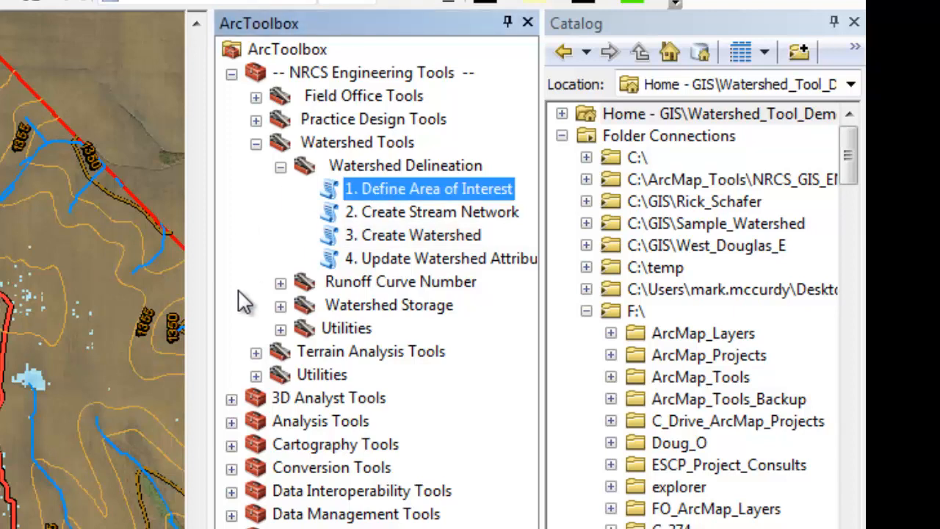
pyautogui.click(375, 211)
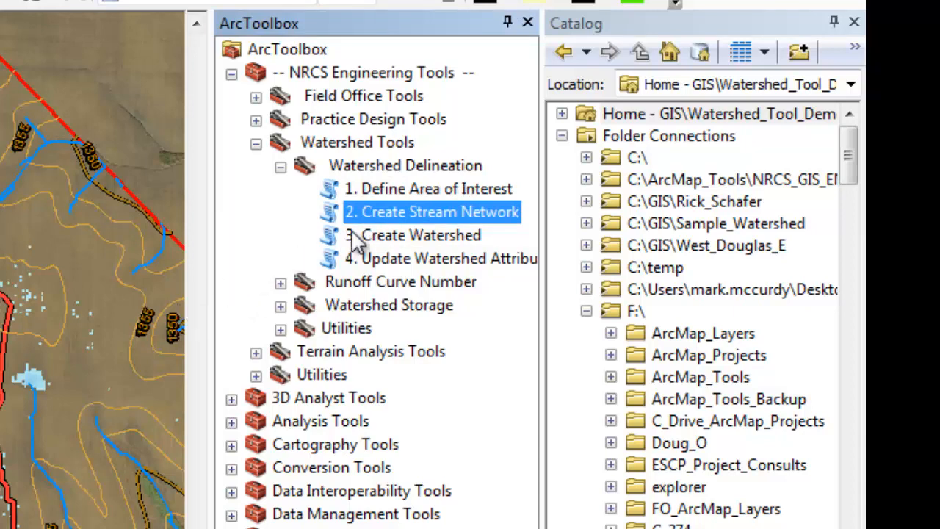
pyautogui.click(382, 235)
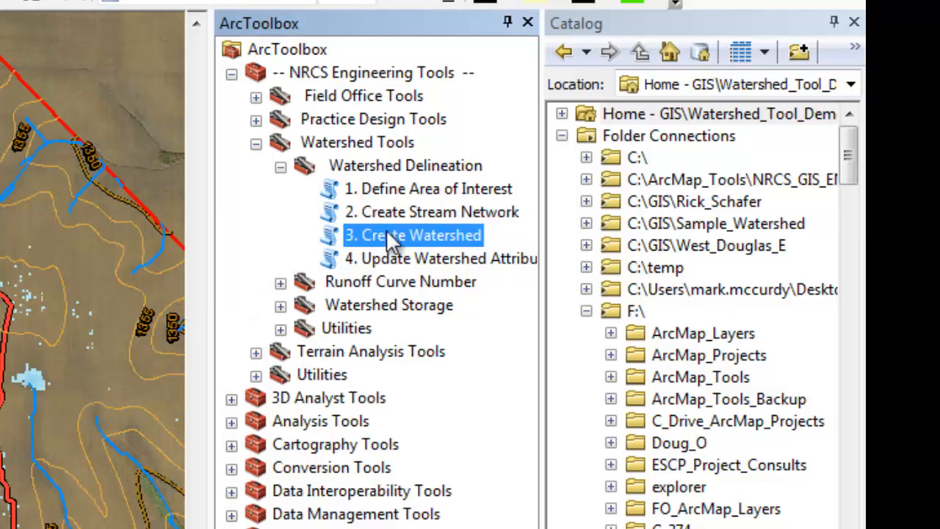
pyautogui.click(62, 365)
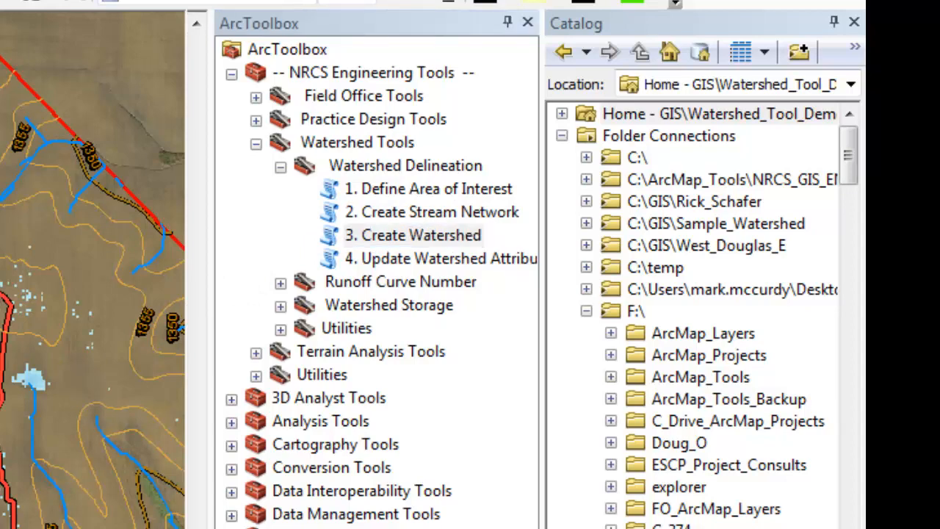